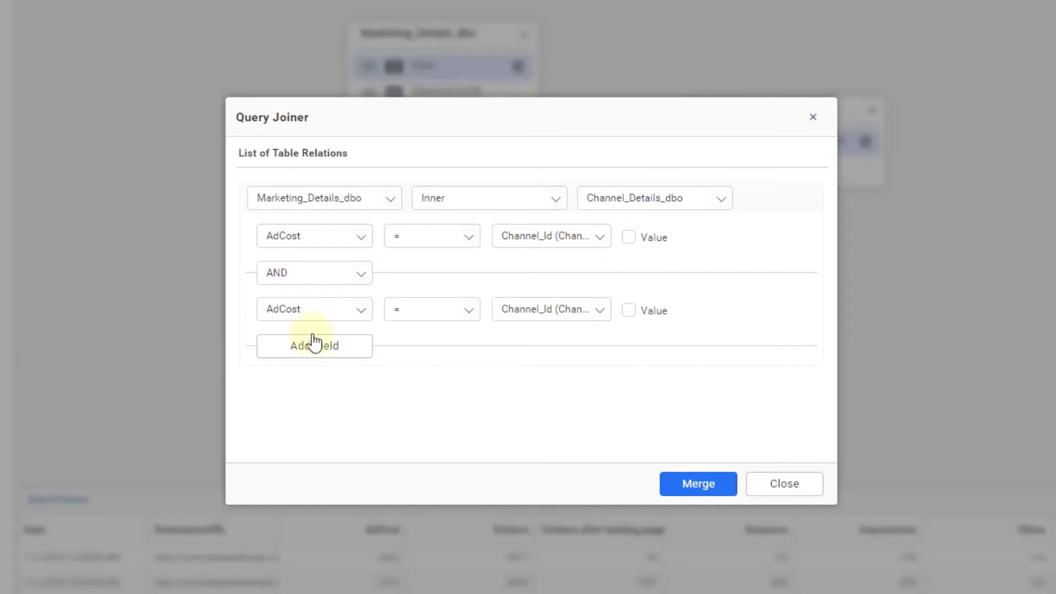
{"action": "left_click", "coordinate": [453, 239]}
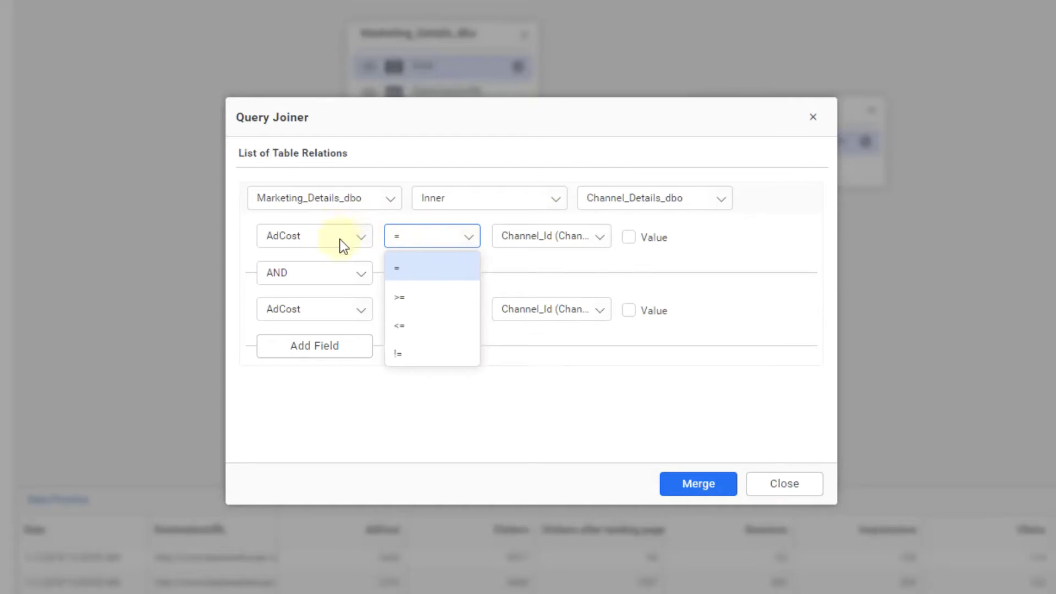
{"action": "left_click", "coordinate": [340, 276]}
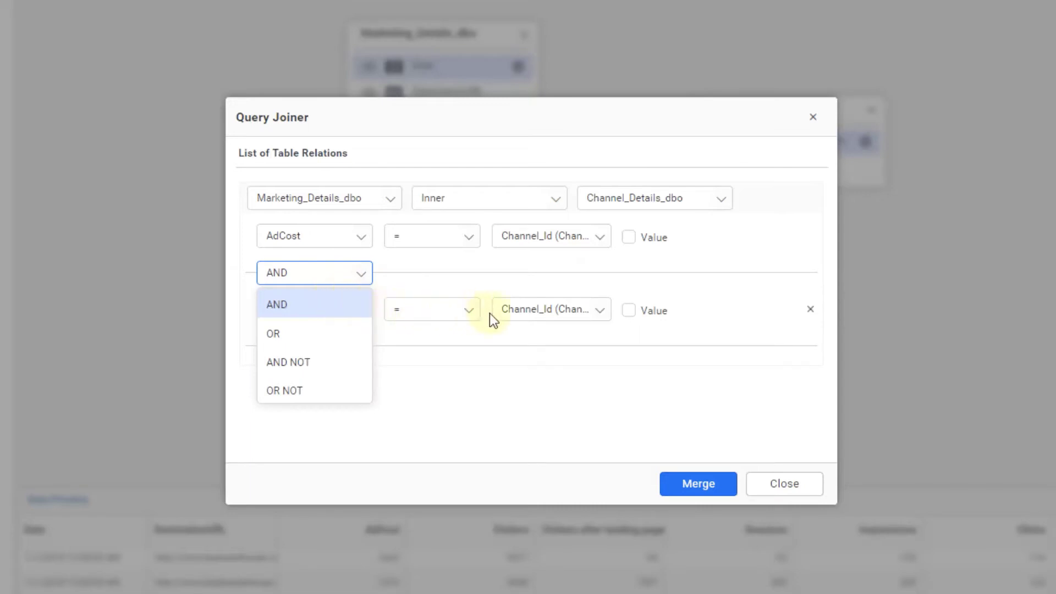
{"action": "left_click", "coordinate": [646, 253]}
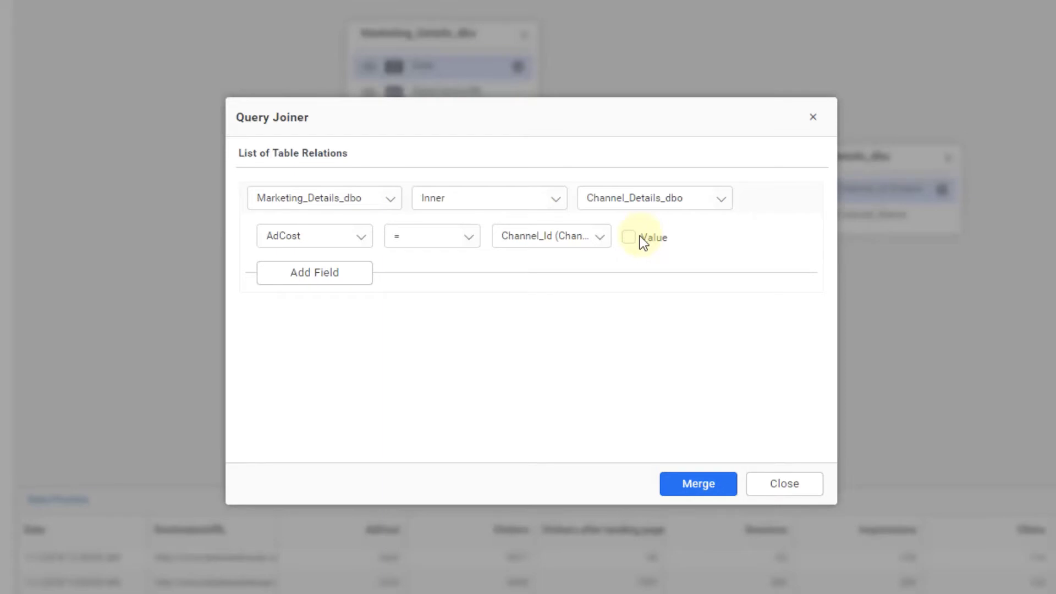
- Inner join Marketing_Details_dbo to Channel_Details_dbo with the Channel_Id fields equal, and merge the tables
{"action": "left_click", "coordinate": [361, 242]}
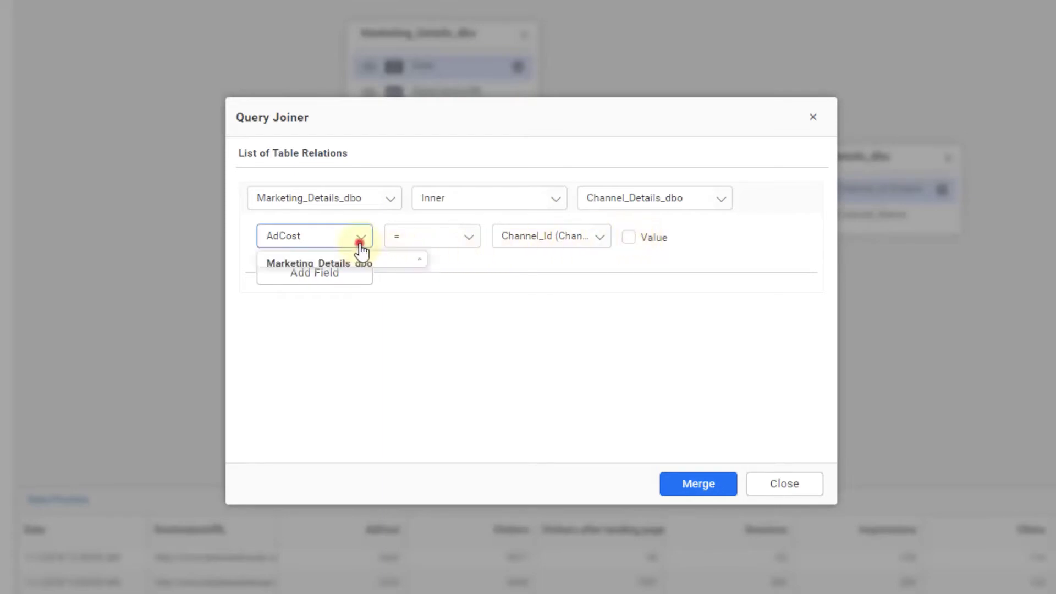
{"action": "left_click", "coordinate": [346, 322]}
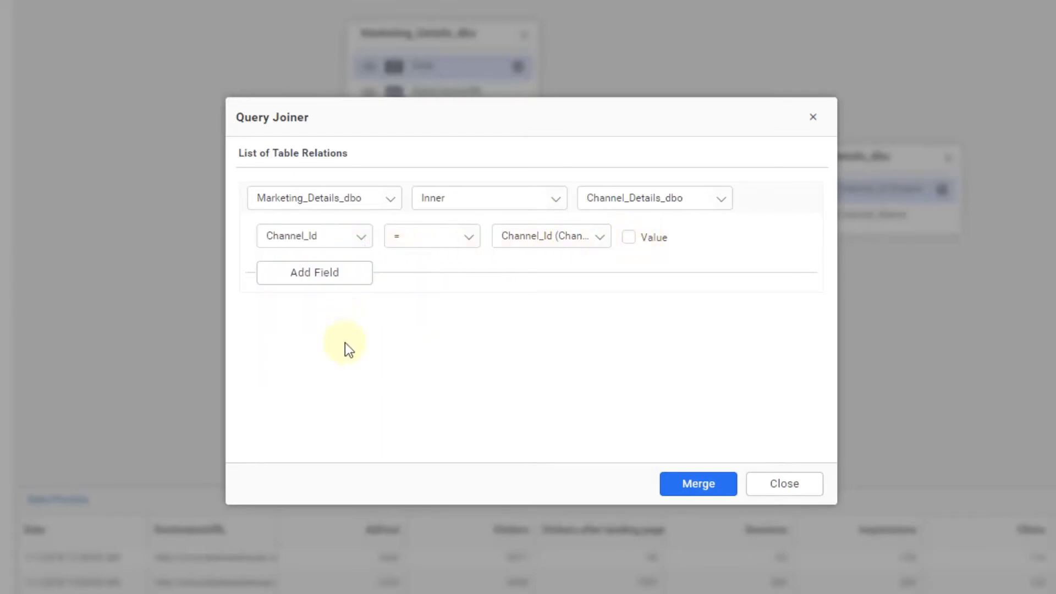
{"action": "left_click", "coordinate": [708, 487]}
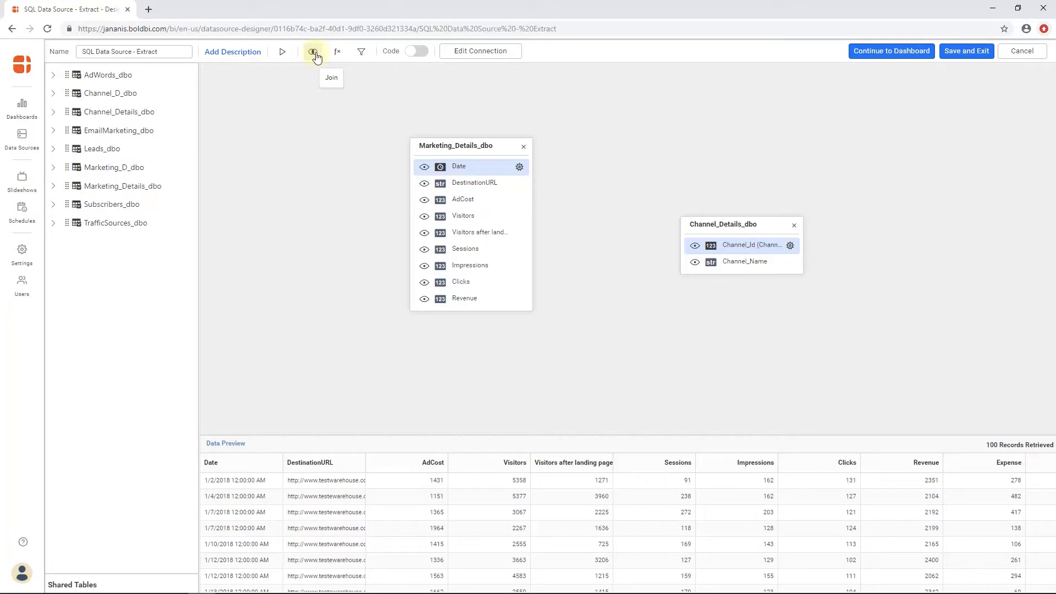
- Add the Channel_D_dbo table with an inner join on Channel_Id = Id, merge it, and save and exit the data source
{"action": "left_click_drag", "start_coordinate": [125, 93], "coordinate": [270, 160]}
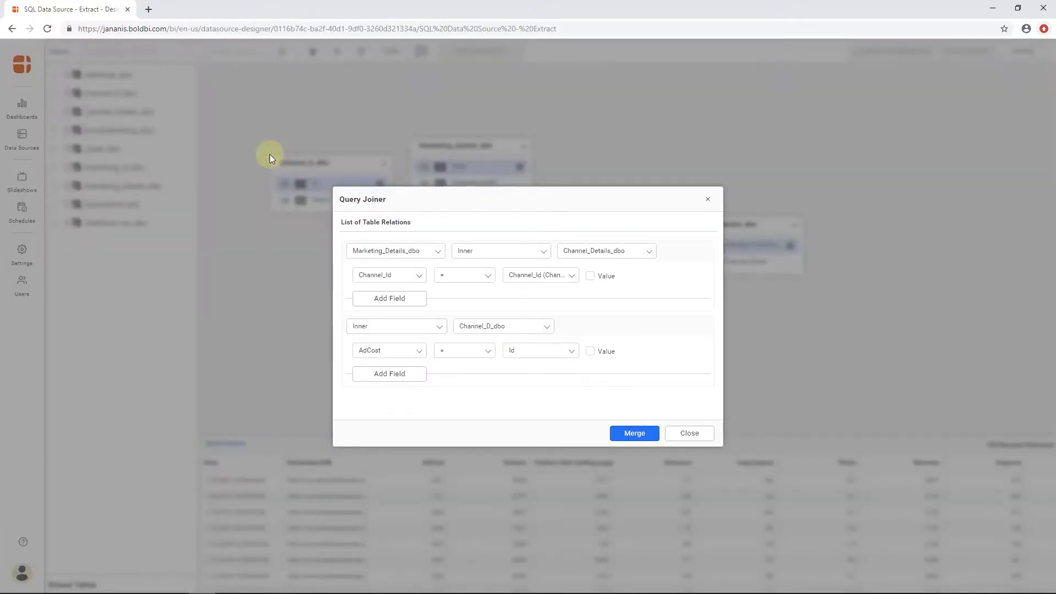
{"action": "left_click", "coordinate": [419, 350]}
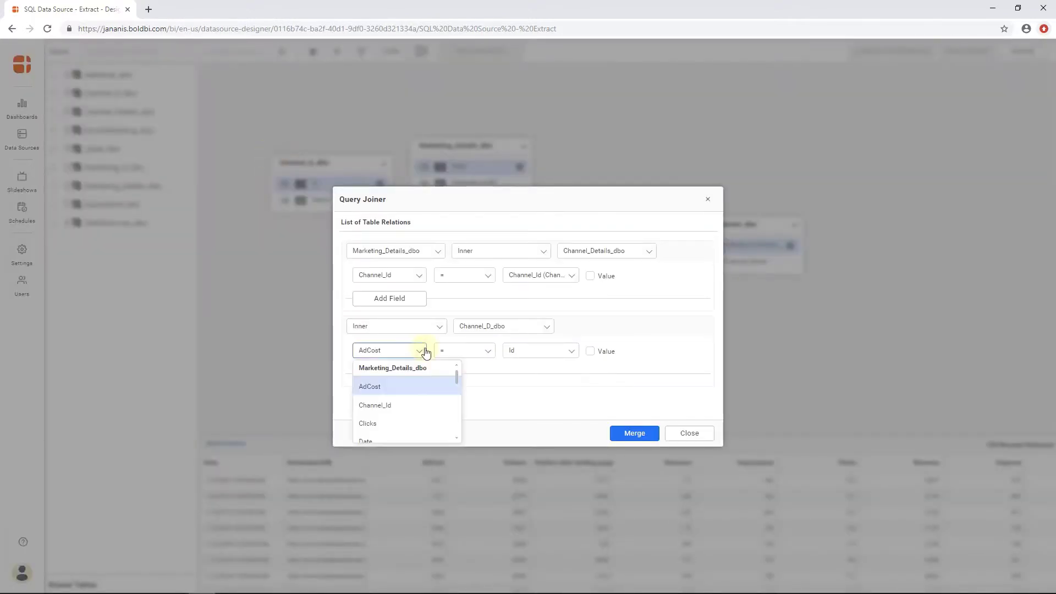
{"action": "left_click", "coordinate": [410, 407]}
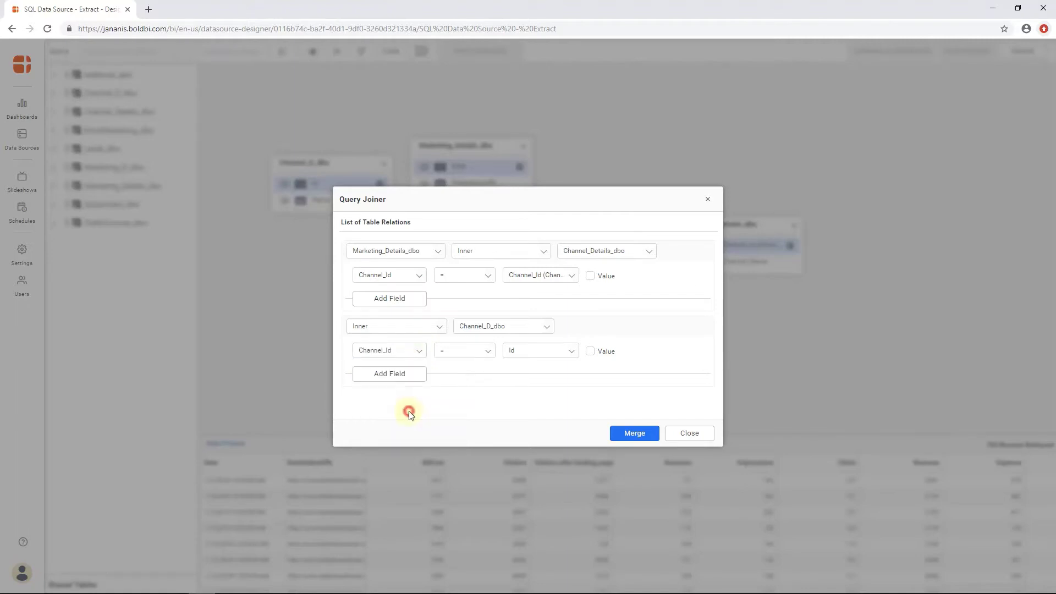
{"action": "left_click", "coordinate": [560, 351]}
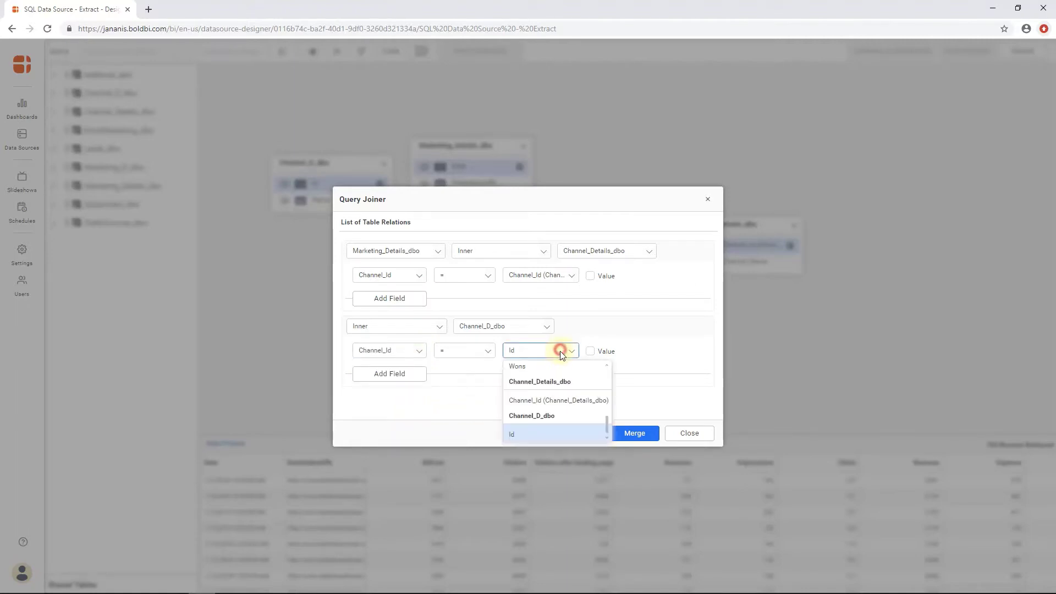
{"action": "left_click", "coordinate": [546, 435]}
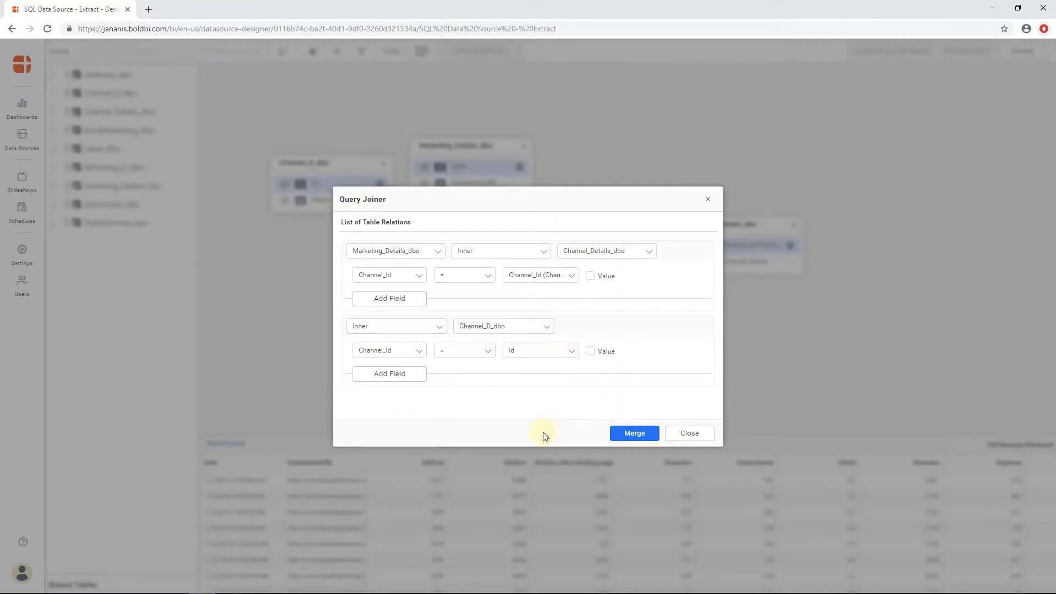
{"action": "left_click", "coordinate": [633, 434]}
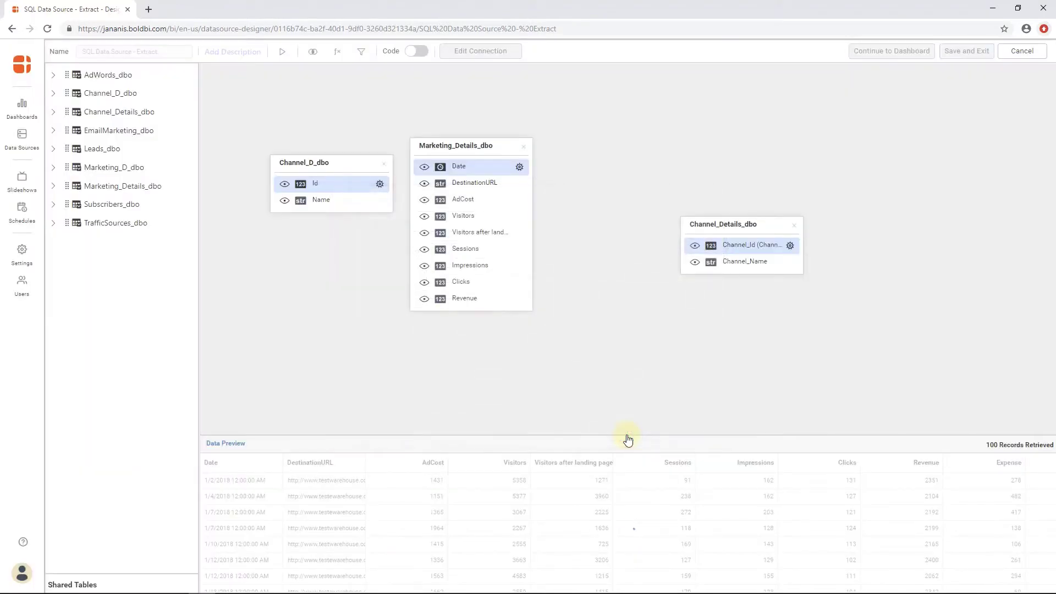
{"action": "left_click_drag", "start_coordinate": [292, 588], "coordinate": [498, 590]}
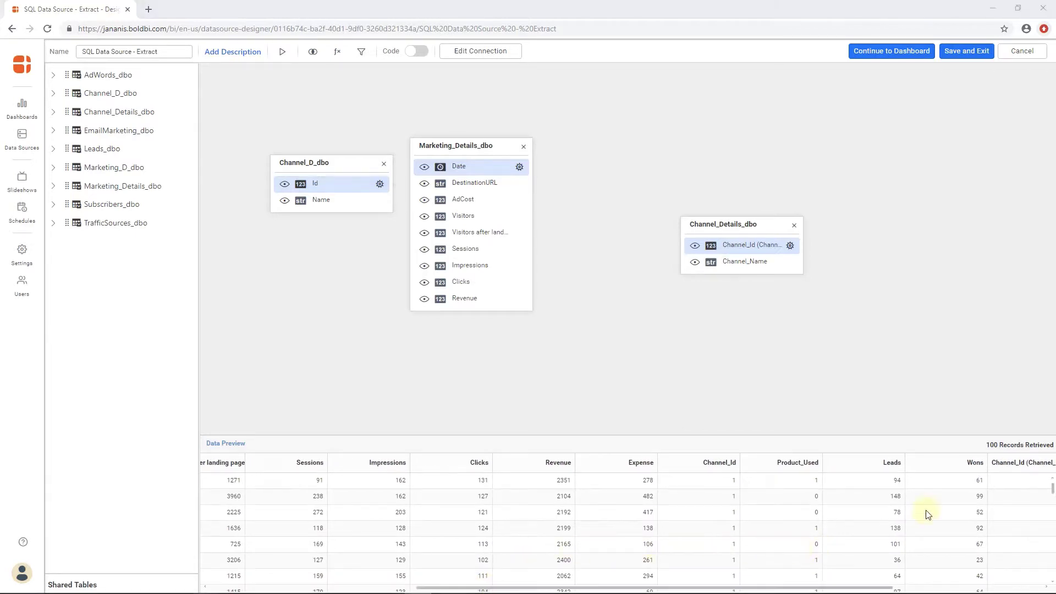
{"action": "left_click", "coordinate": [974, 51]}
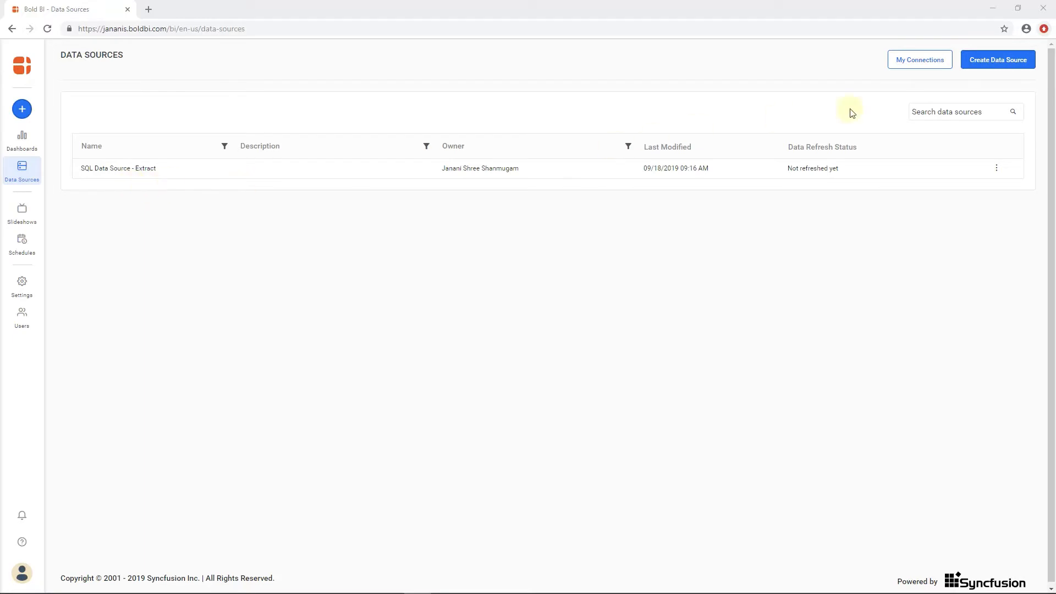
- Create an Excel data source from New Microsoft Excel Worksheet - Copy.xlsx, connecting the Channel_Details and Student_Details worksheets
{"action": "left_click", "coordinate": [996, 61]}
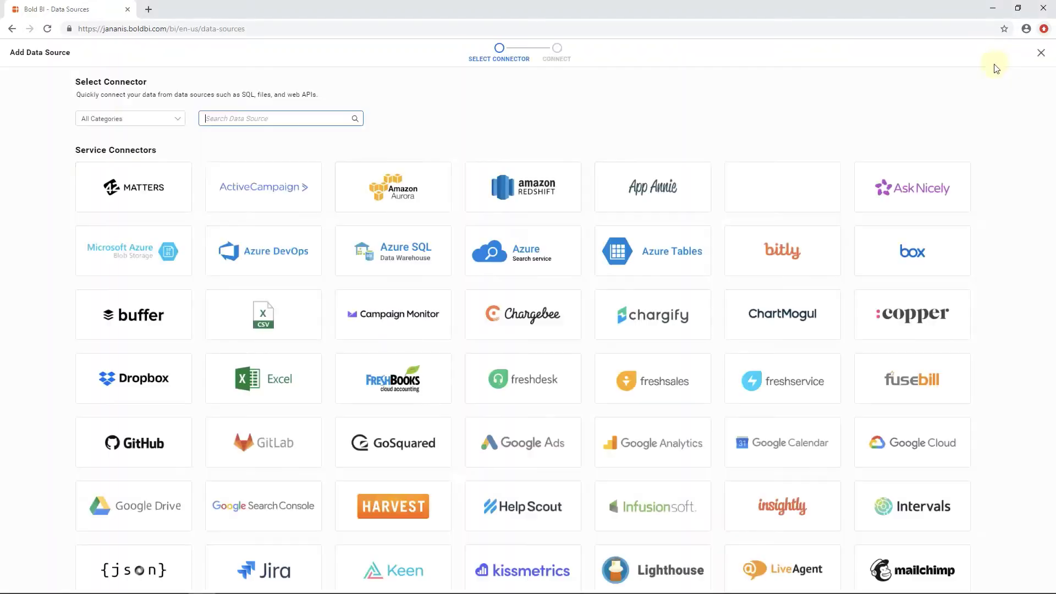
{"action": "left_click", "coordinate": [135, 116]}
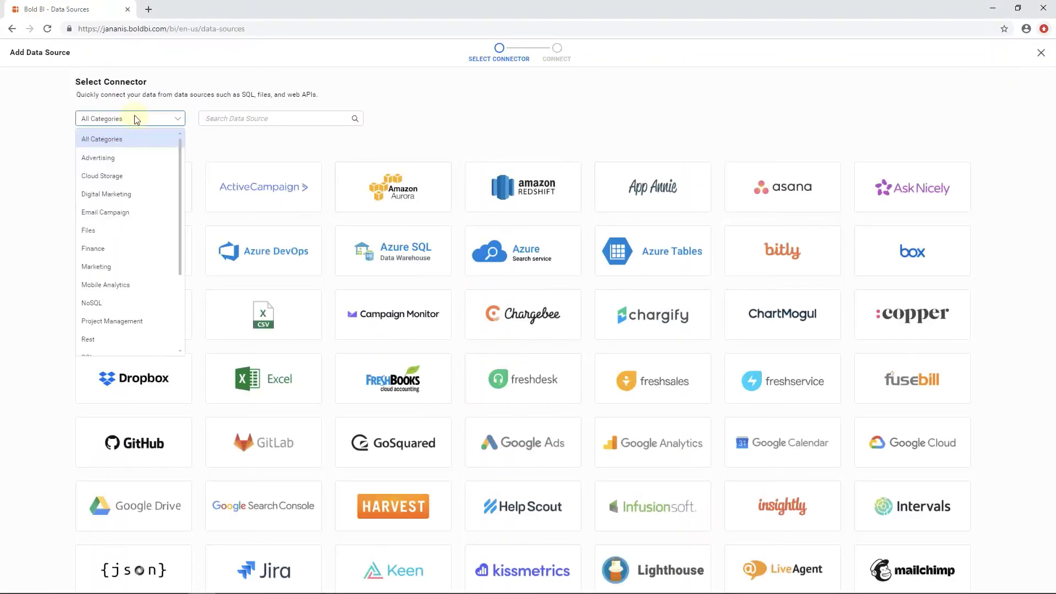
{"action": "left_click", "coordinate": [112, 230]}
{"action": "left_click", "coordinate": [270, 199]}
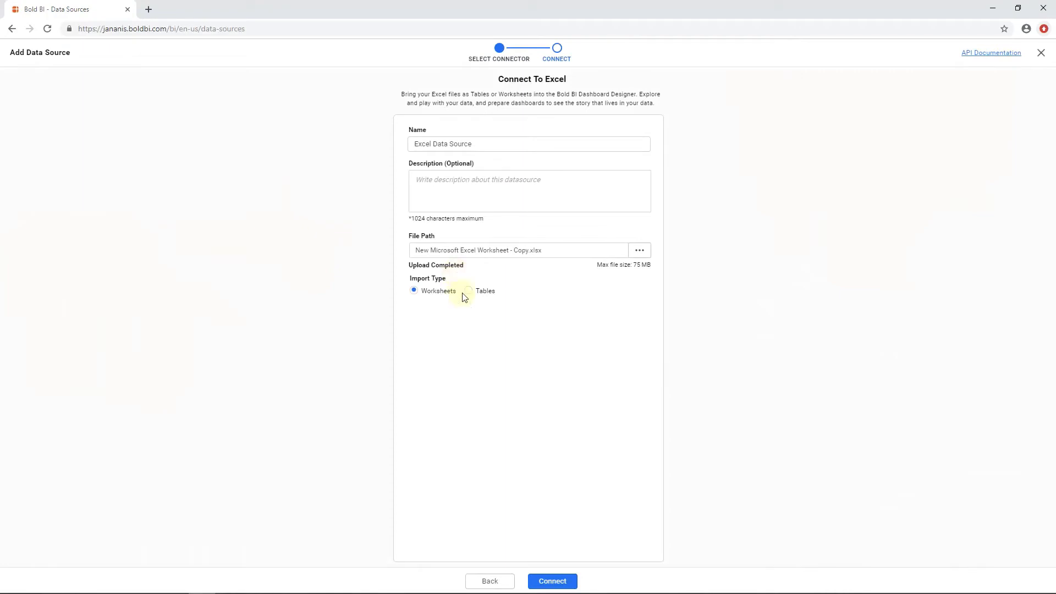
{"action": "left_click", "coordinate": [549, 582]}
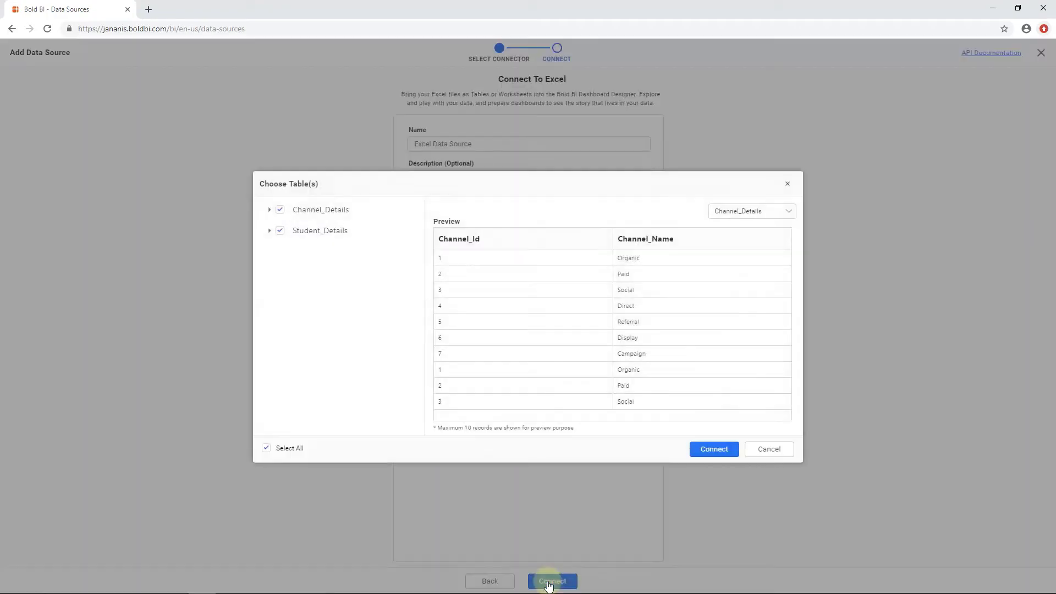
{"action": "left_click", "coordinate": [727, 449]}
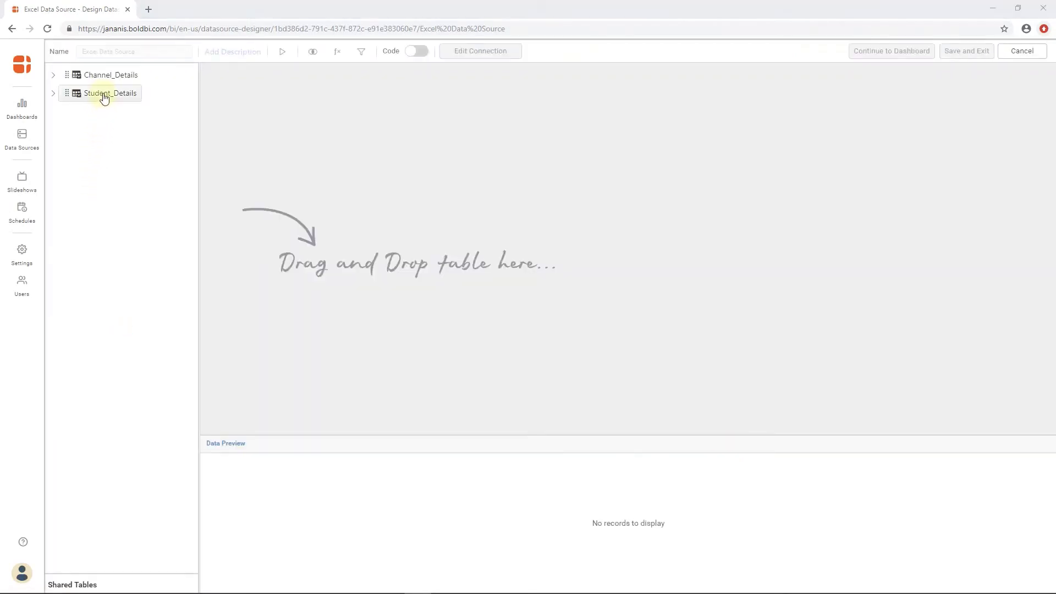
- Place Student_Details on the design canvas along with the shared Marketing_Details_dbo table from SQL Data Source - Extract
{"action": "left_click_drag", "start_coordinate": [101, 94], "coordinate": [398, 149]}
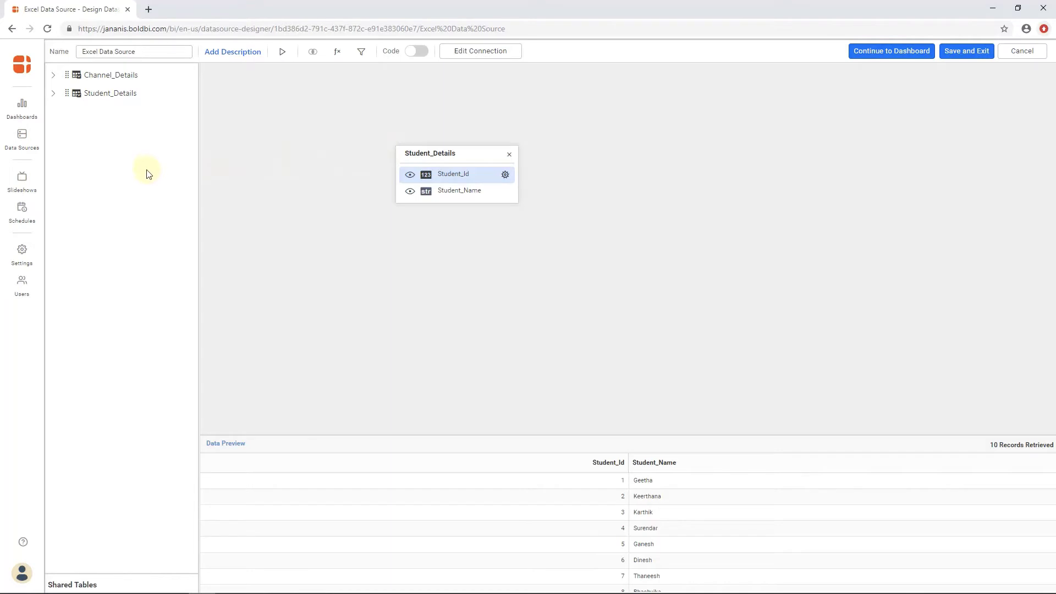
{"action": "left_click", "coordinate": [114, 572]}
{"action": "left_click", "coordinate": [113, 577]}
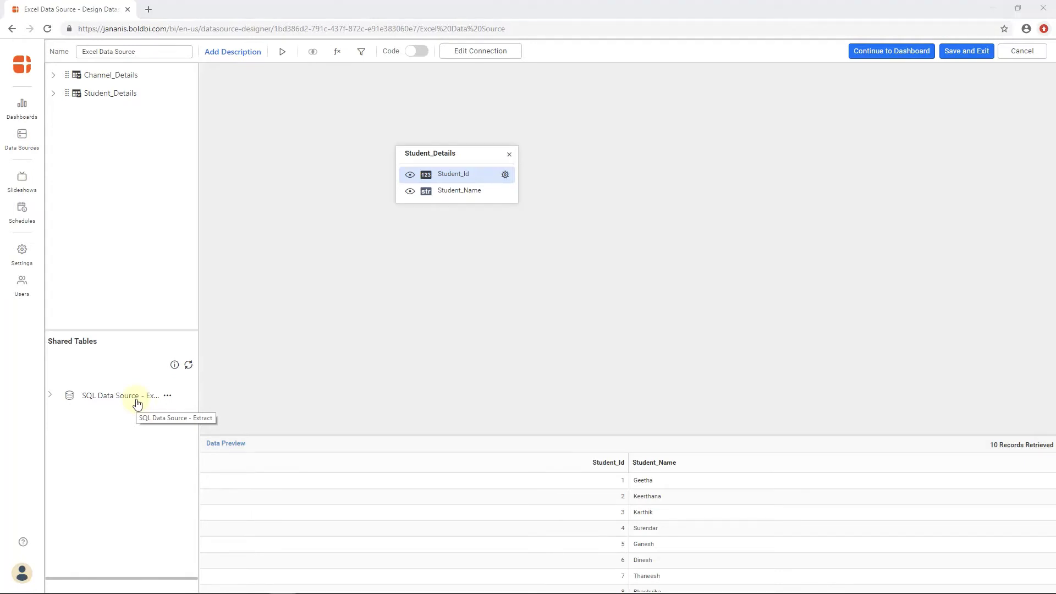
{"action": "left_click", "coordinate": [52, 396]}
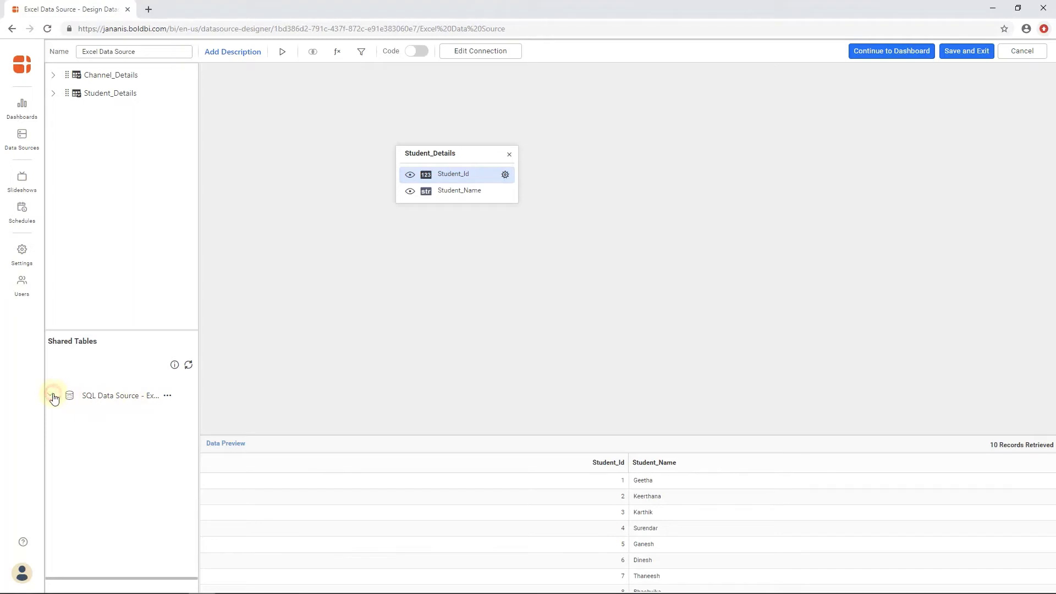
{"action": "left_click_drag", "start_coordinate": [120, 522], "coordinate": [594, 208]}
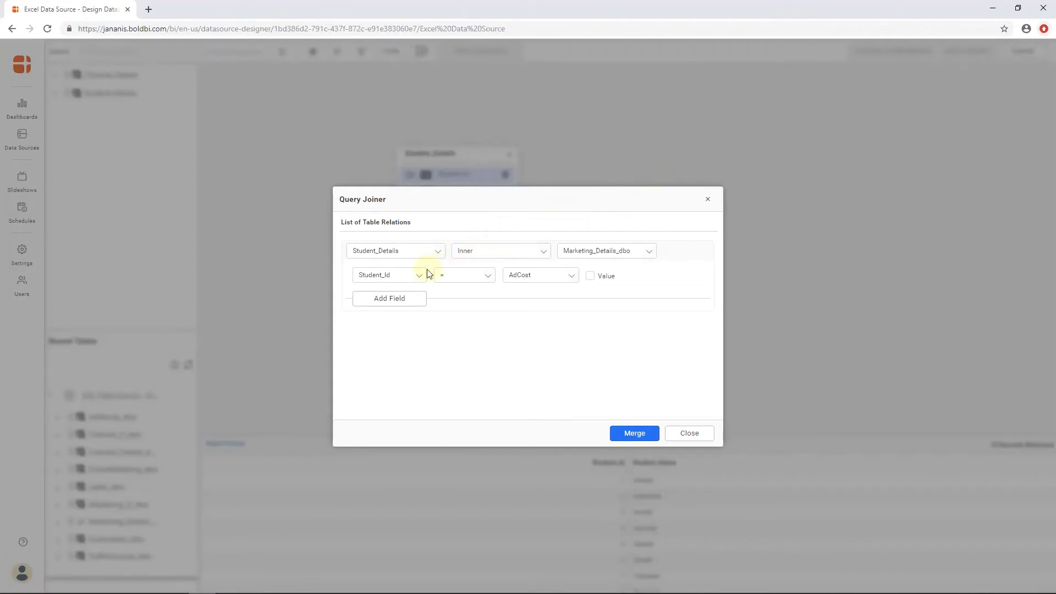
- Inner join Student_Details to Marketing_Details_dbo on Student_Id = Channel_Id and merge the tables
{"action": "left_click", "coordinate": [525, 275]}
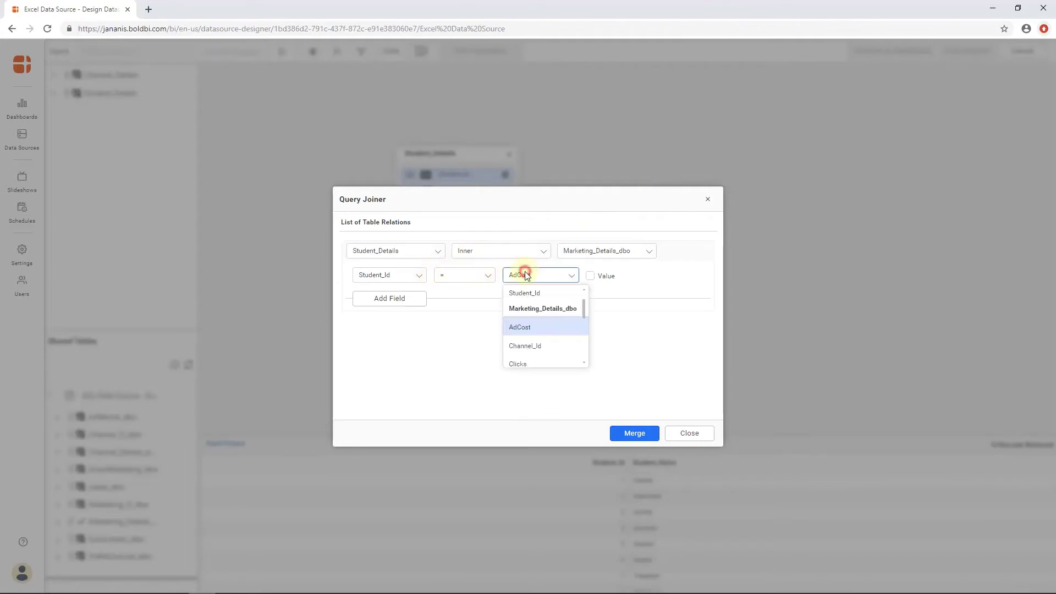
{"action": "left_click", "coordinate": [525, 345]}
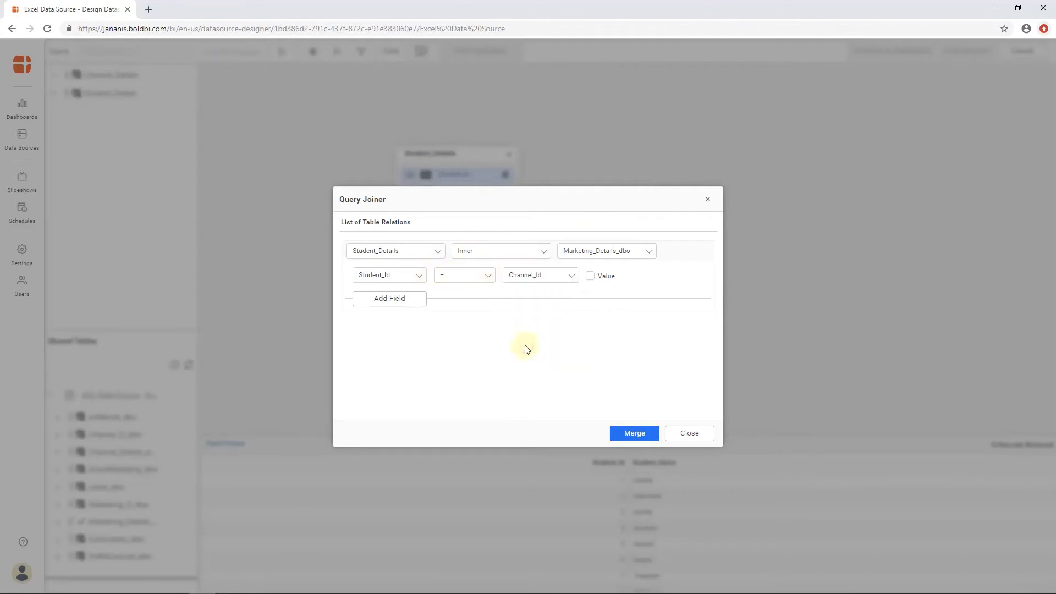
{"action": "left_click", "coordinate": [618, 438]}
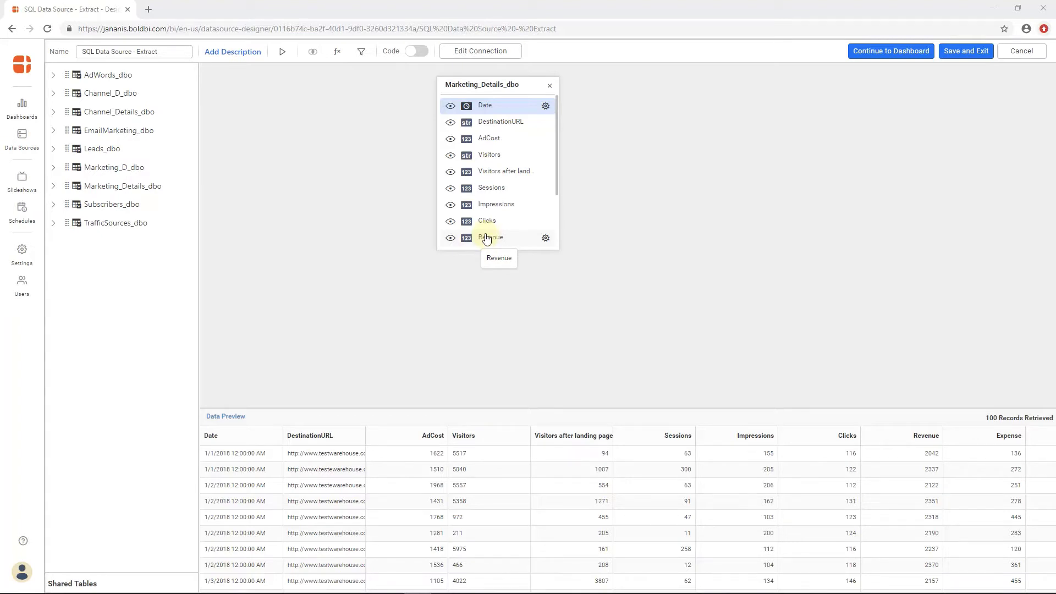
- In Marketing_Details_dbo of the SQL data source, rename Date to "Date Column" and DestinationURL to "DestinationURL Column"
{"action": "double_click", "coordinate": [510, 106]}
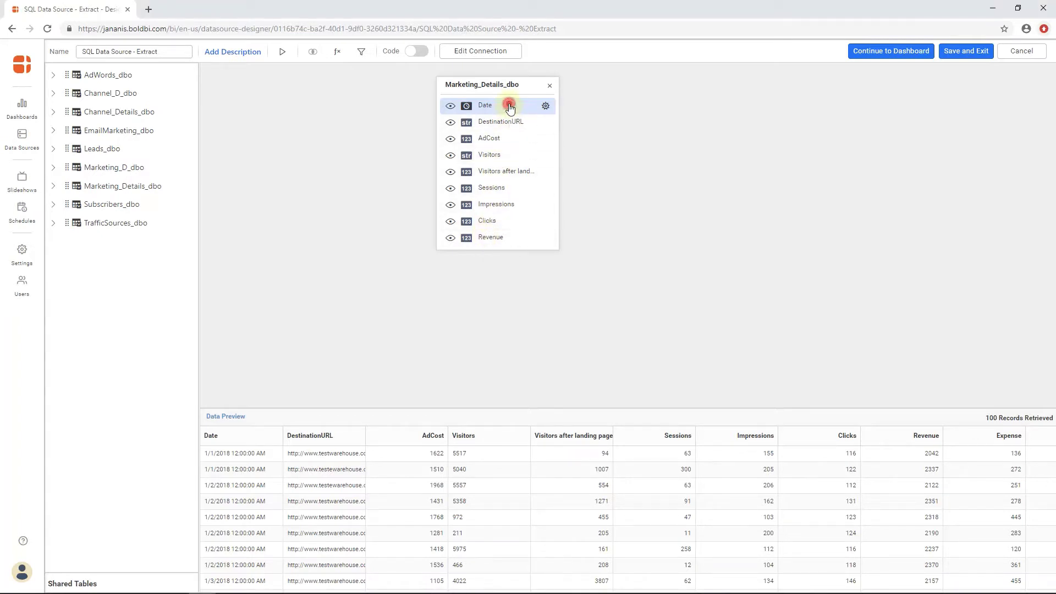
{"action": "type", "text": "Column"}
{"action": "key", "text": "Return"}
{"action": "left_click", "coordinate": [545, 122]}
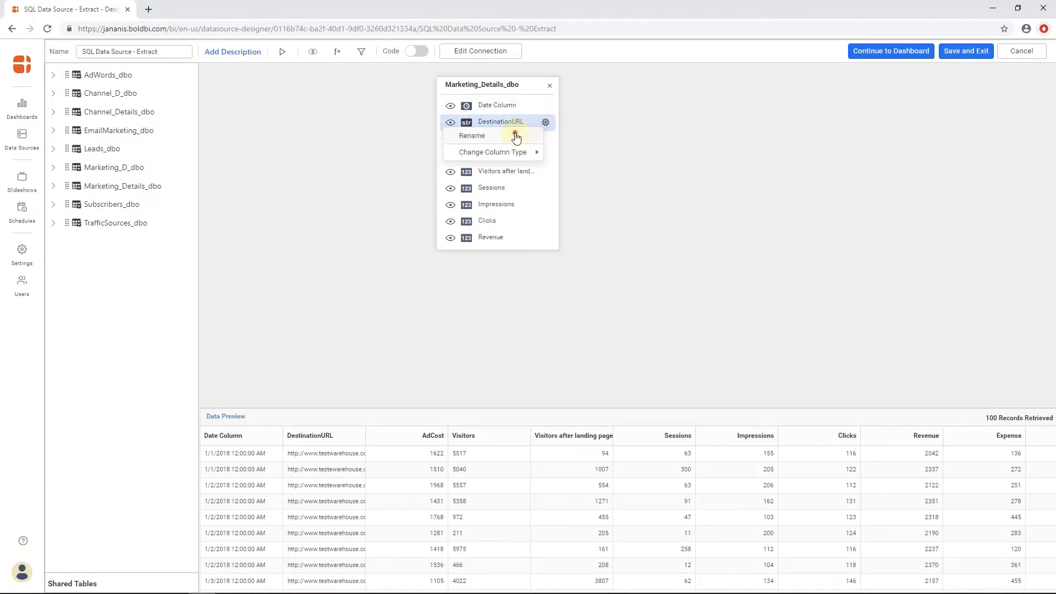
{"action": "left_click", "coordinate": [523, 135]}
{"action": "type", "text": "Column"}
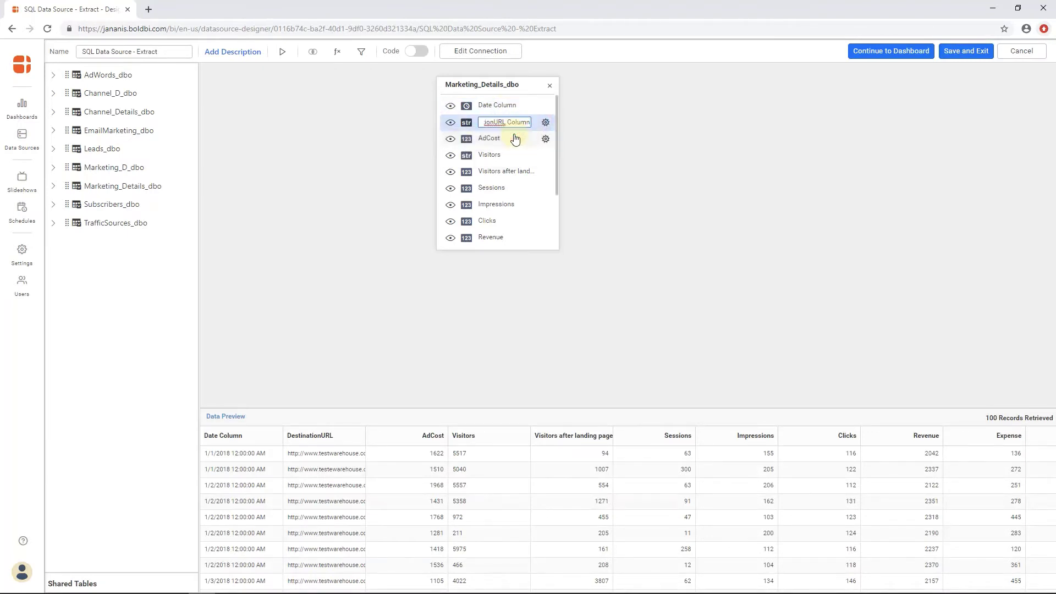
{"action": "key", "text": "Return"}
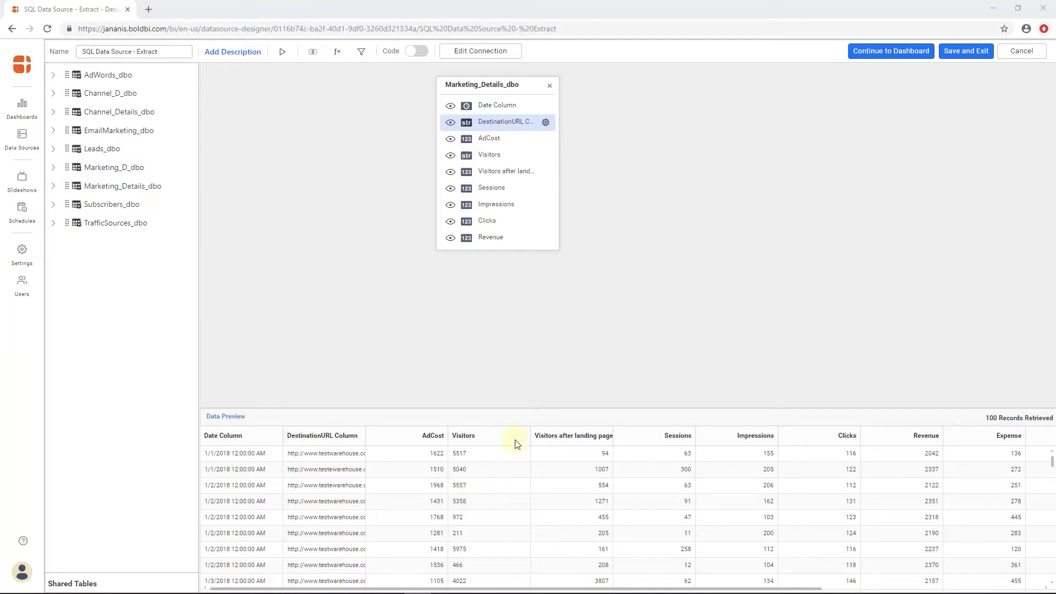
- Change the Visitors column's type to Default (Number) and hide that column from the data
{"action": "left_click", "coordinate": [547, 158]}
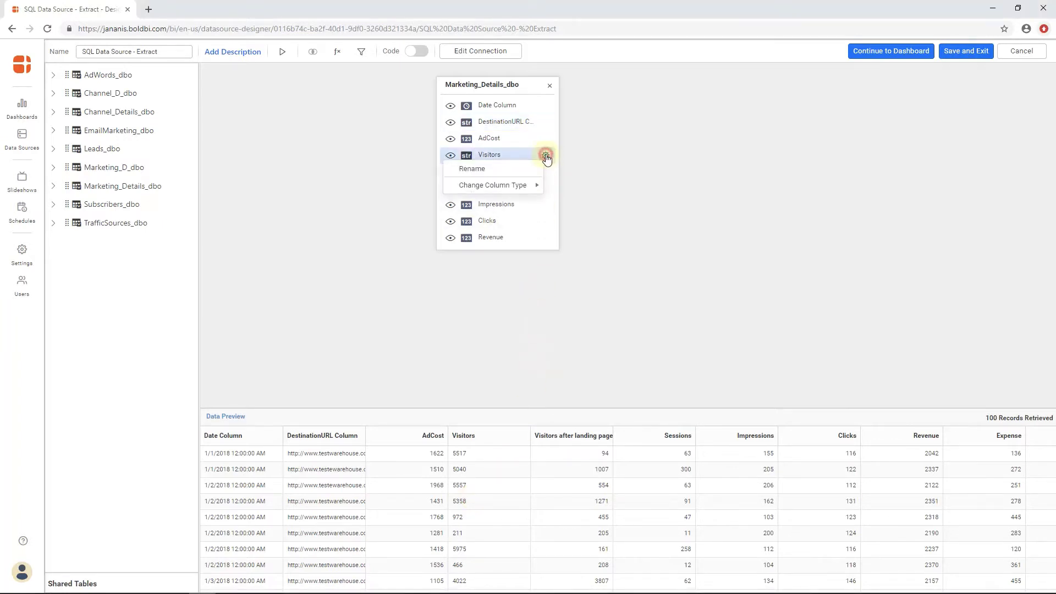
{"action": "mouse_move", "coordinate": [520, 186]}
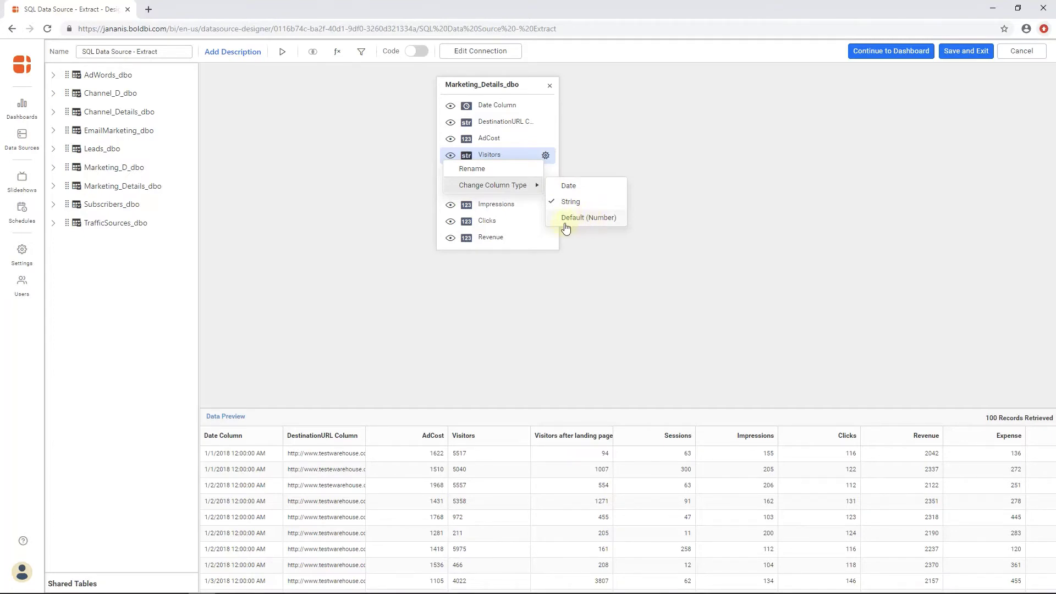
{"action": "left_click", "coordinate": [608, 228]}
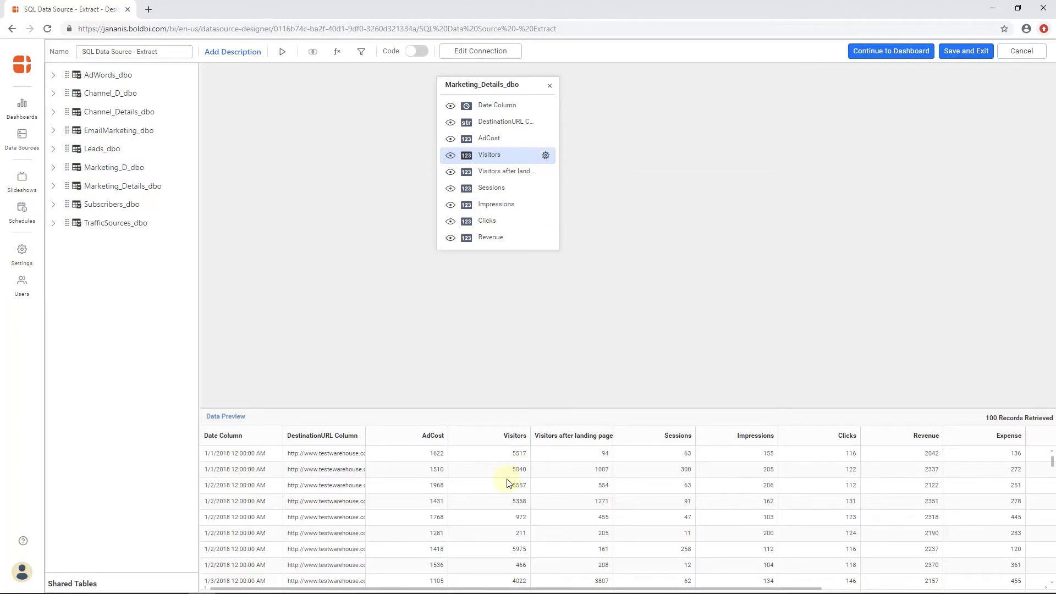
{"action": "scroll", "coordinate": [509, 484], "scroll_direction": "right", "scroll_amount": 5}
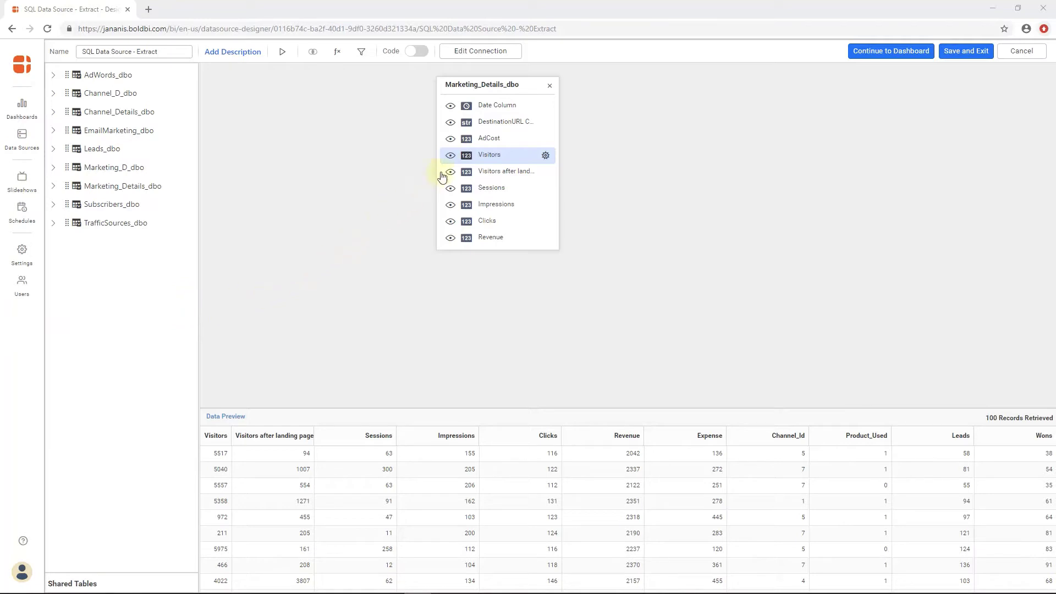
{"action": "left_click", "coordinate": [450, 156]}
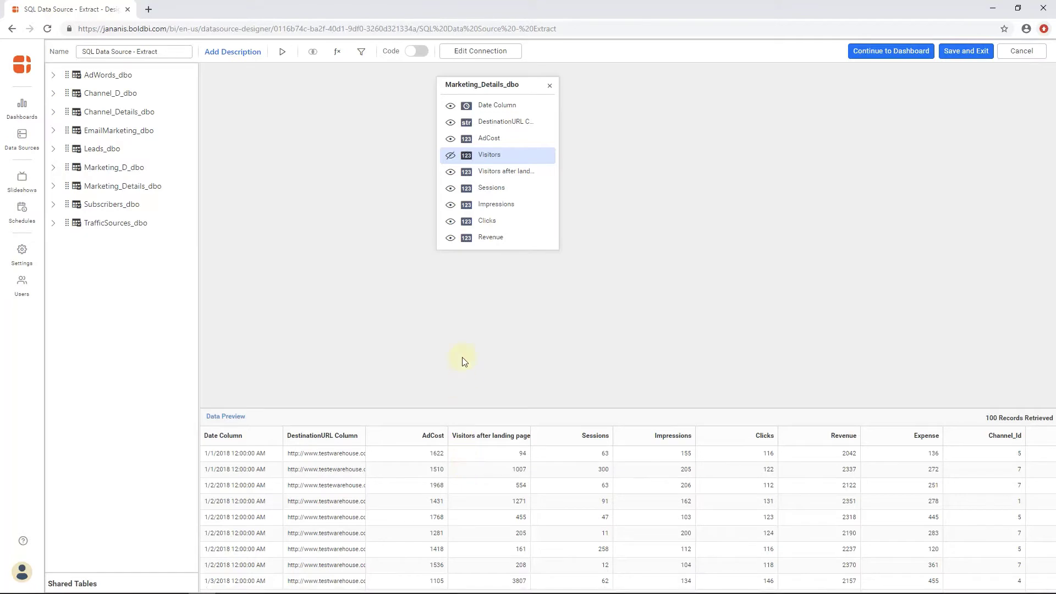
- Include the hidden Visitors column of Marketing_Details_dbo in the data again
{"action": "left_click", "coordinate": [451, 159]}
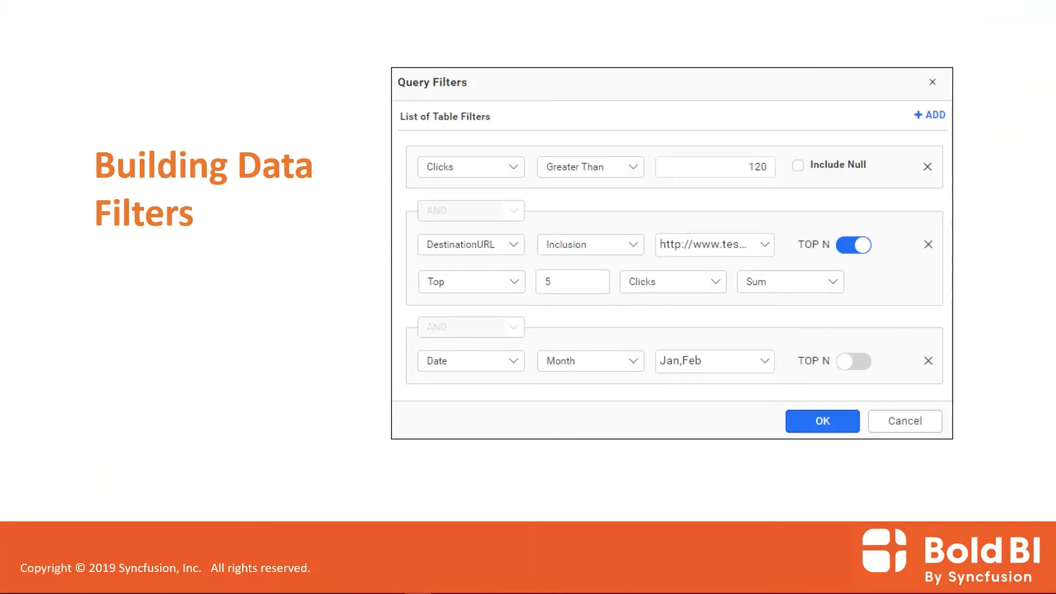
{"action": "key", "text": "Right"}
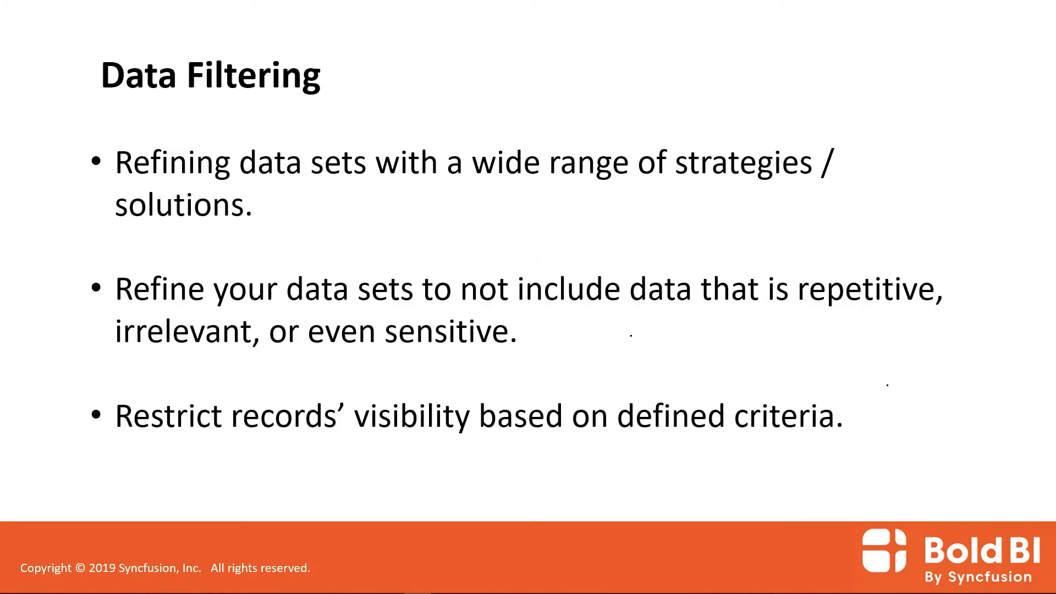
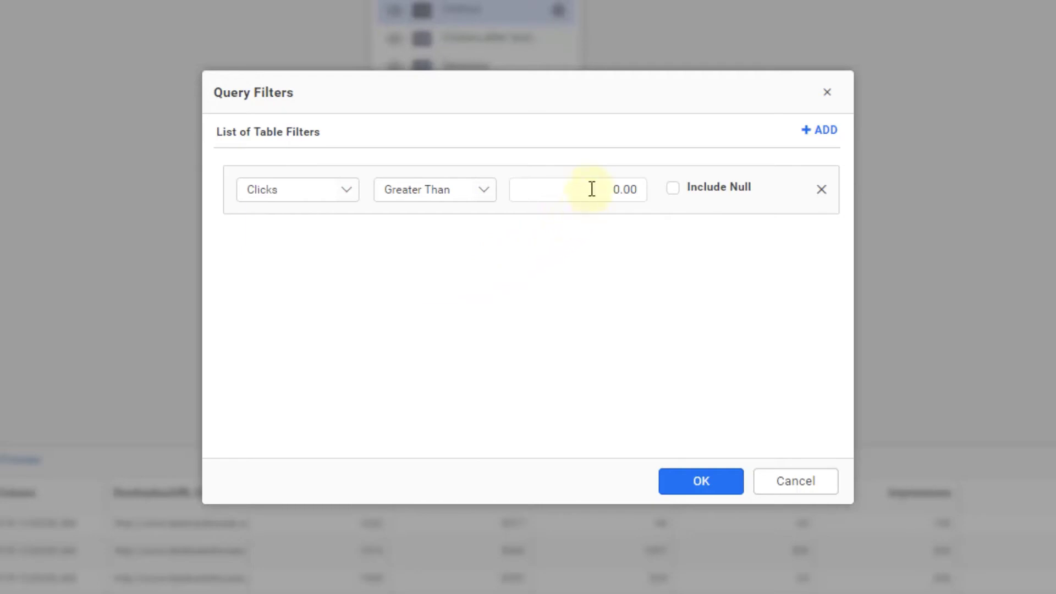
- Set the comparison value of the Clicks Greater Than query filter to 120
{"action": "left_click", "coordinate": [592, 188]}
{"action": "type", "text": "120"}
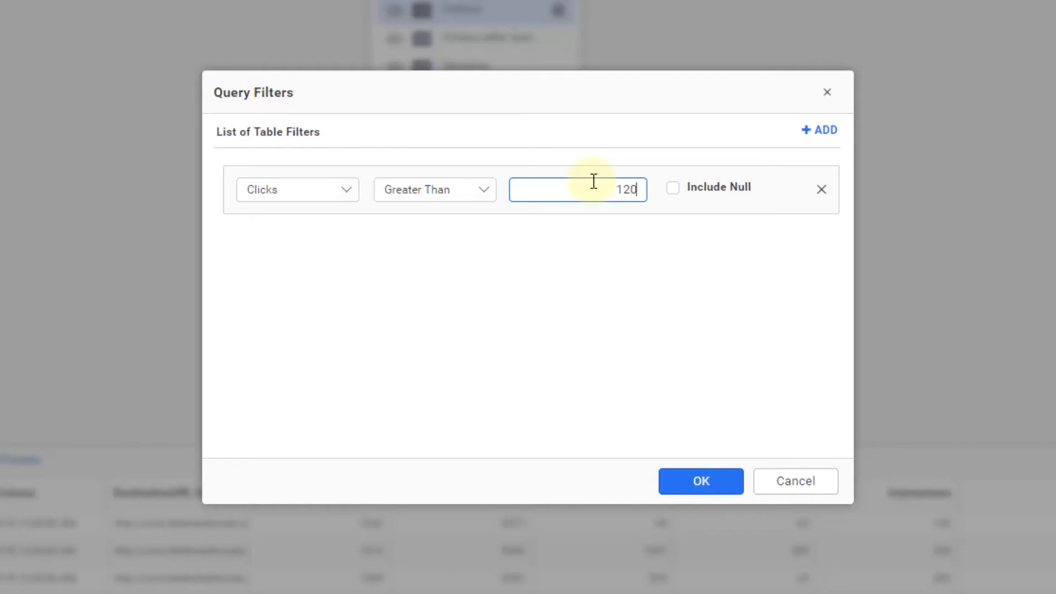
{"action": "key", "text": "Tab"}
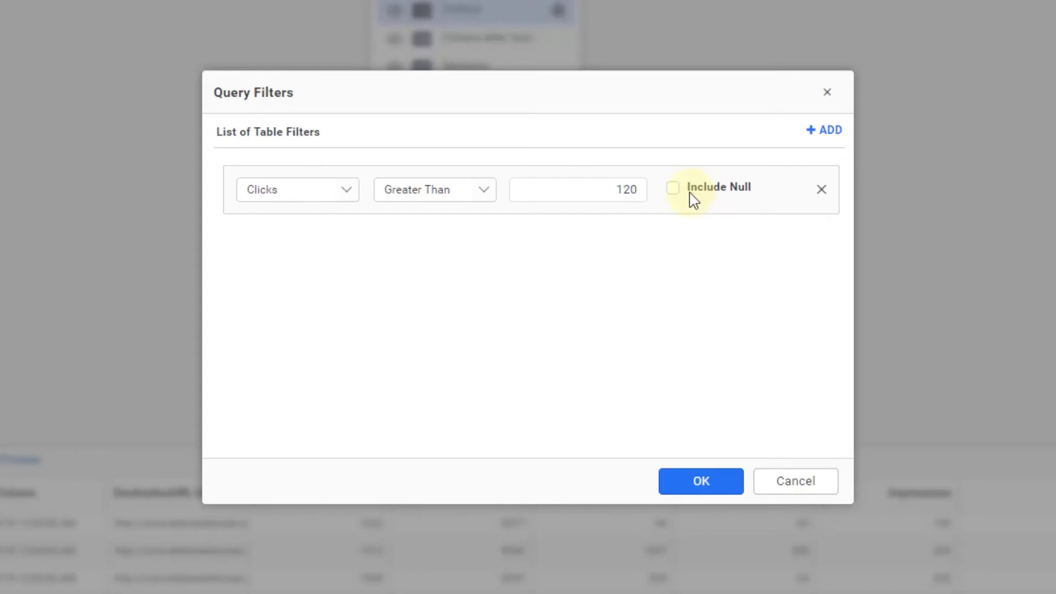
- Try the Include Null option on the Clicks filter, then turn it off and restore the Greater Than condition
{"action": "left_click", "coordinate": [672, 193]}
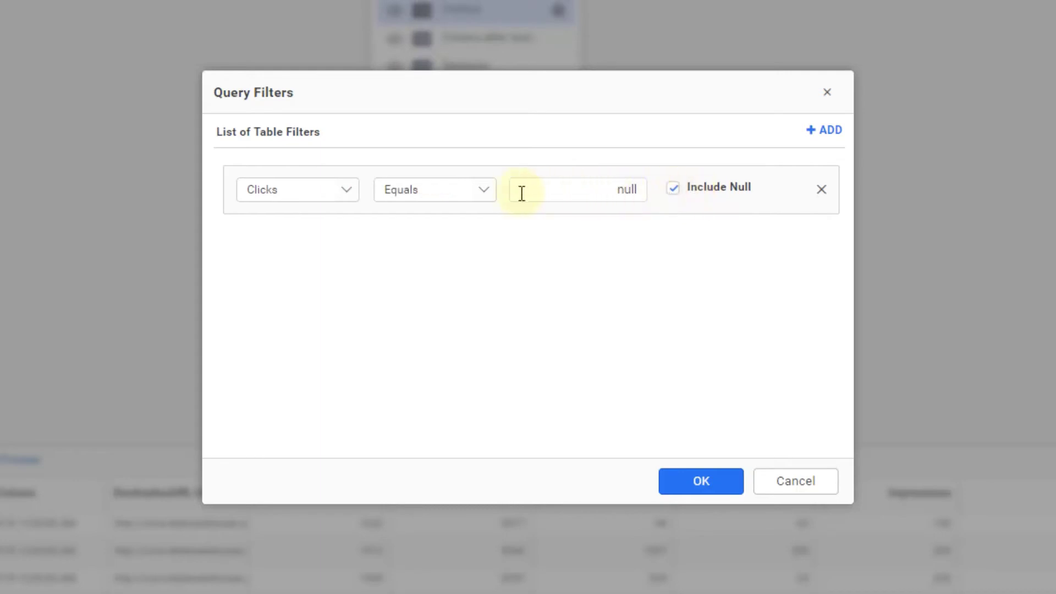
{"action": "left_click", "coordinate": [485, 193]}
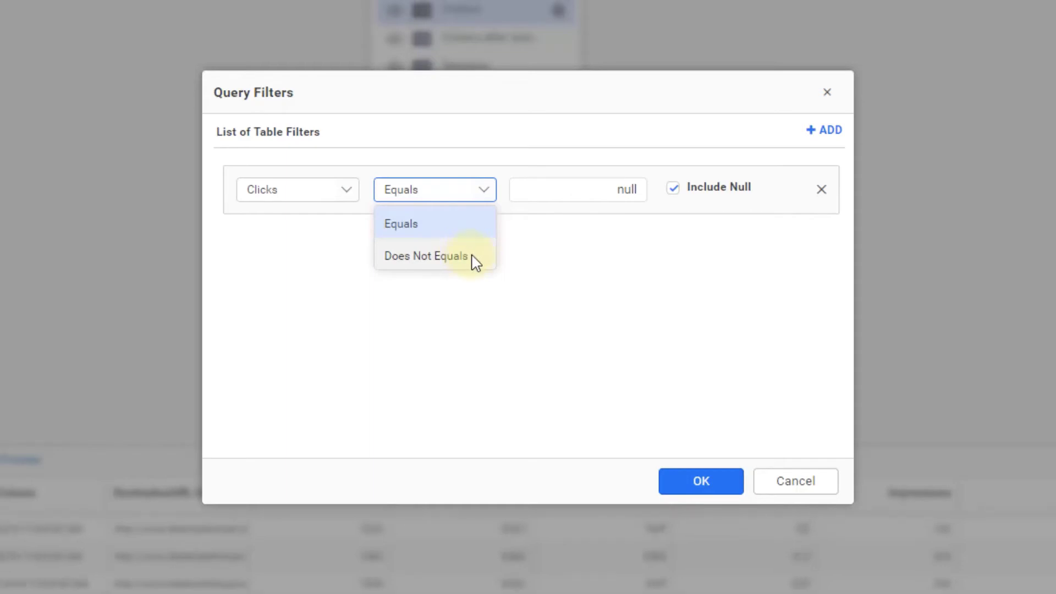
{"action": "left_click", "coordinate": [674, 190]}
{"action": "left_click", "coordinate": [461, 201]}
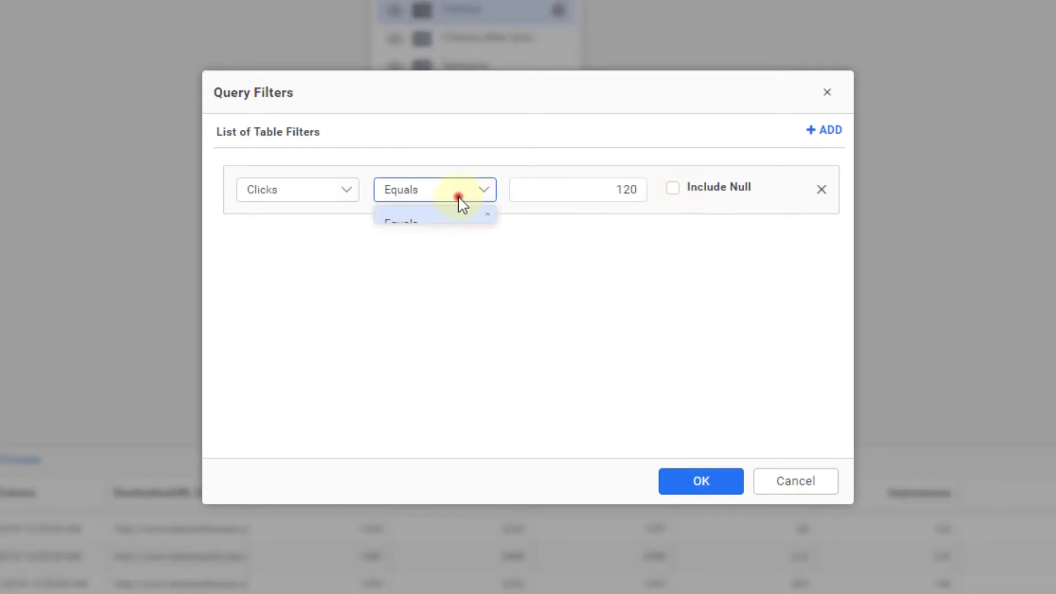
{"action": "left_click", "coordinate": [461, 285]}
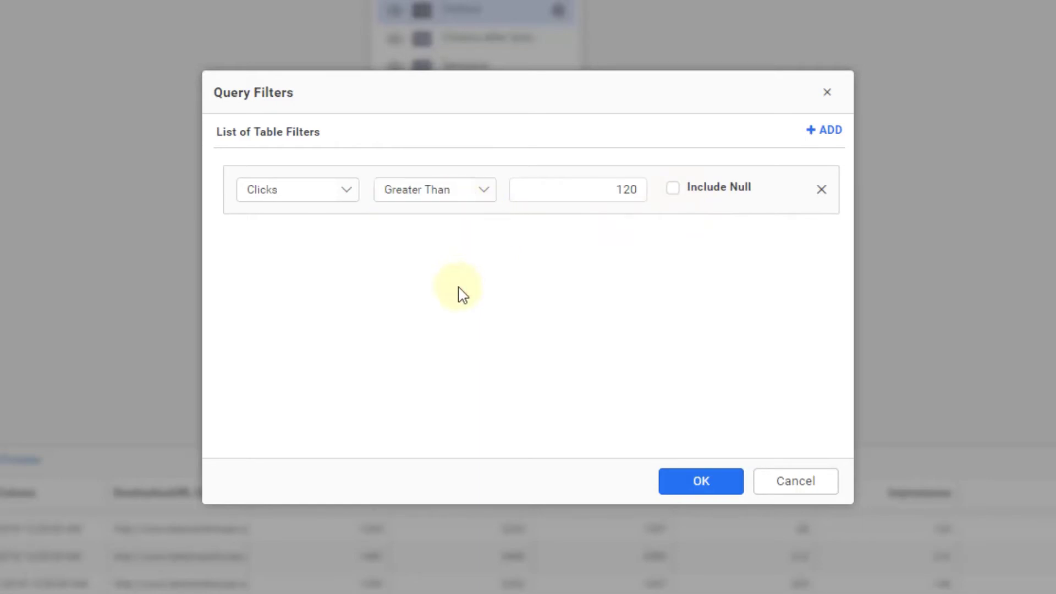
- Apply the Clicks filter to the data source and look through the filtered records in the preview
{"action": "left_click", "coordinate": [703, 487]}
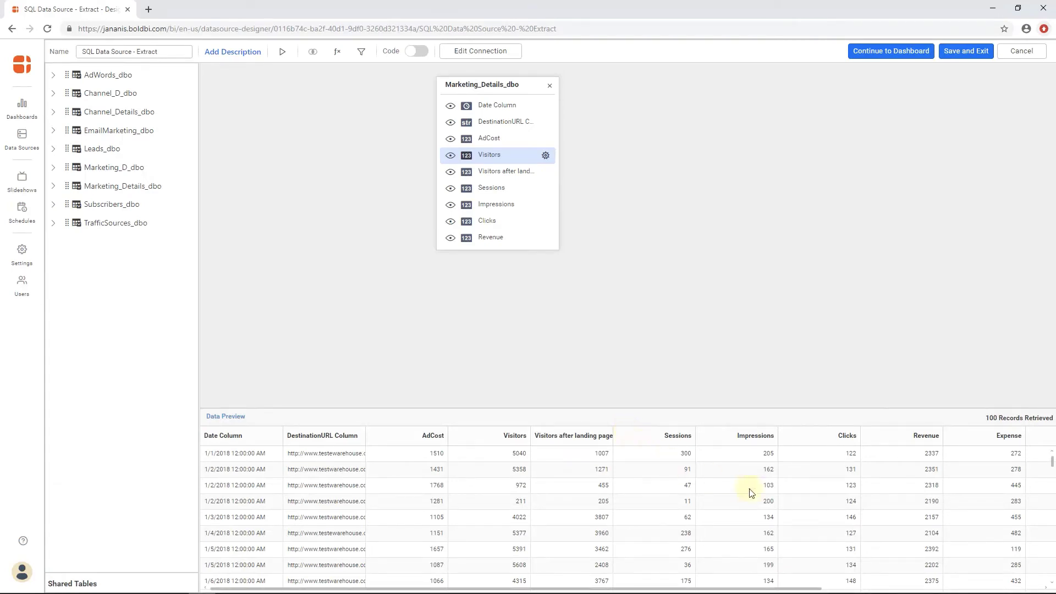
{"action": "scroll", "coordinate": [816, 506], "scroll_direction": "down", "scroll_amount": 1}
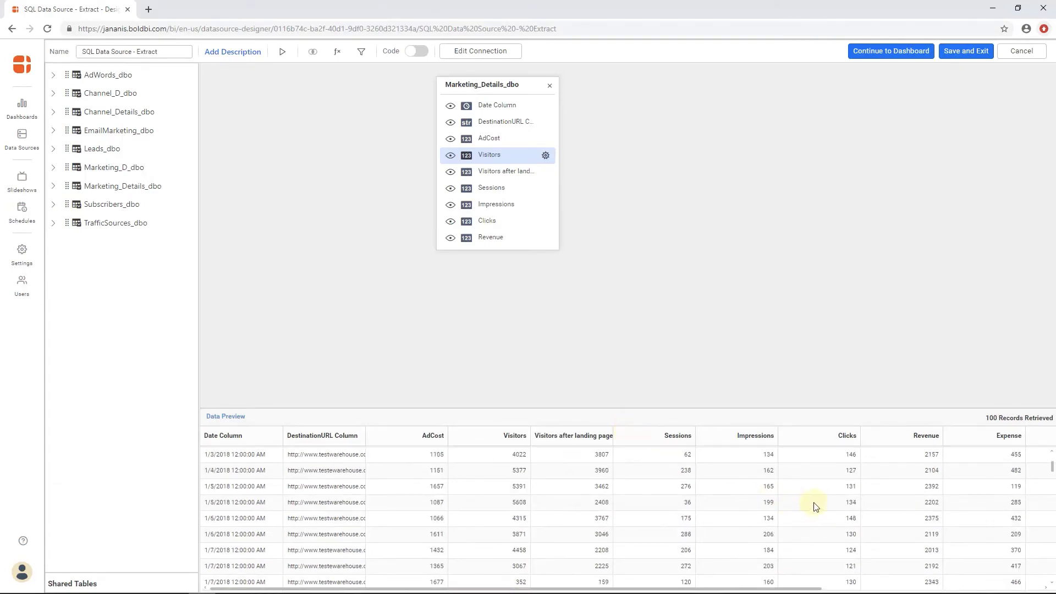
{"action": "scroll", "coordinate": [816, 506], "scroll_direction": "down", "scroll_amount": 2}
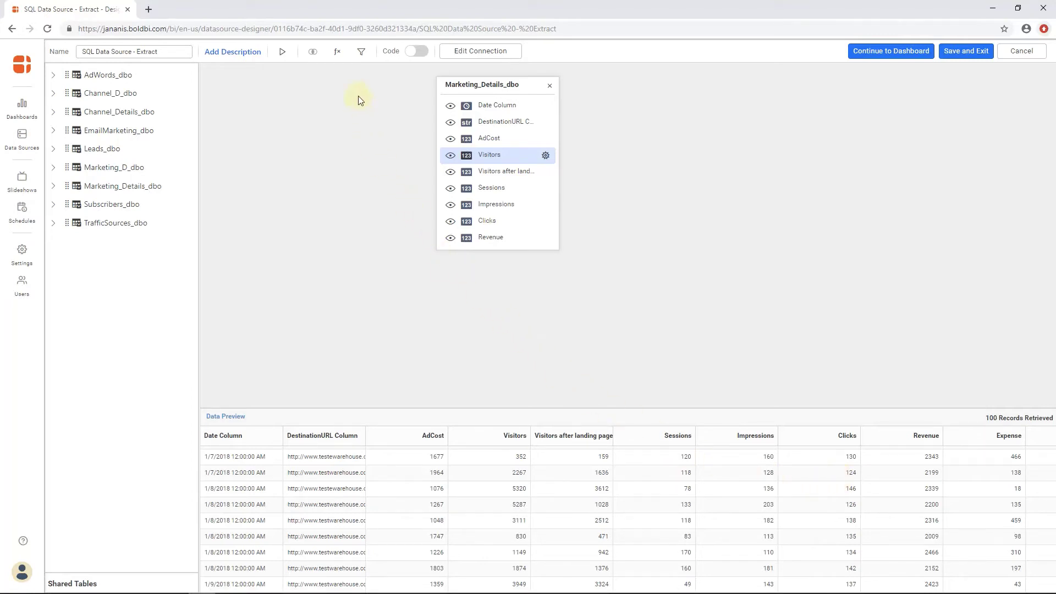
- Add a second query filter on DestinationURL Column and review its condition options, keeping Inclusion
{"action": "left_click", "coordinate": [362, 55]}
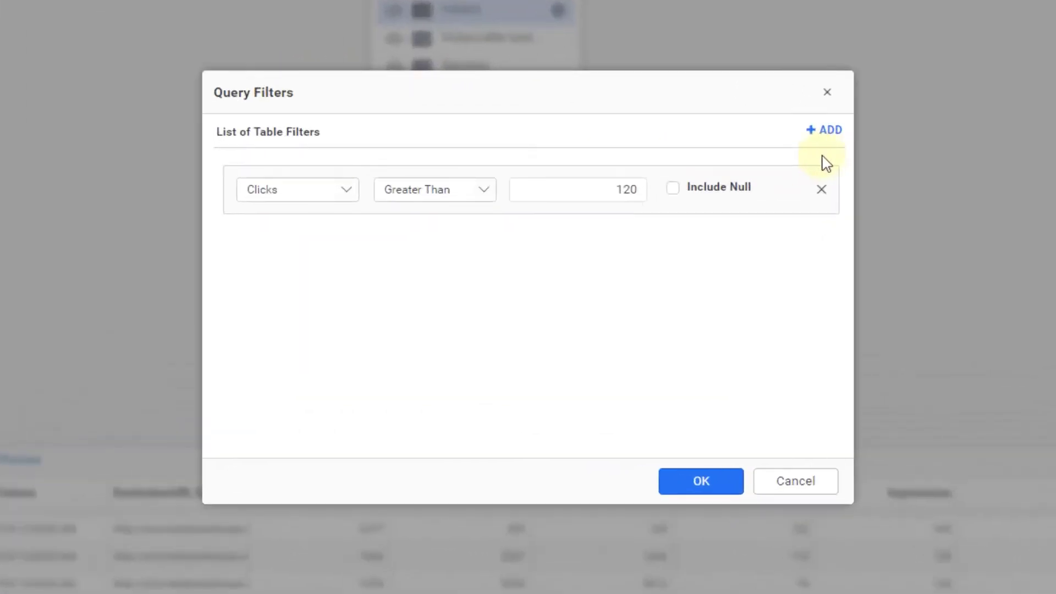
{"action": "left_click", "coordinate": [829, 131]}
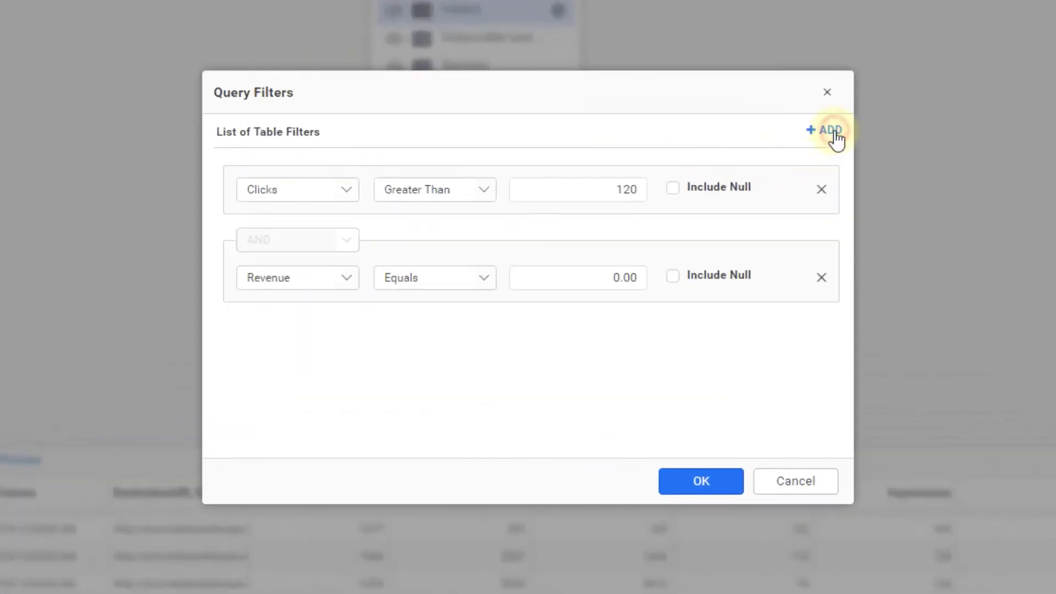
{"action": "left_click", "coordinate": [344, 279]}
{"action": "scroll", "coordinate": [313, 368], "scroll_direction": "up", "scroll_amount": 5}
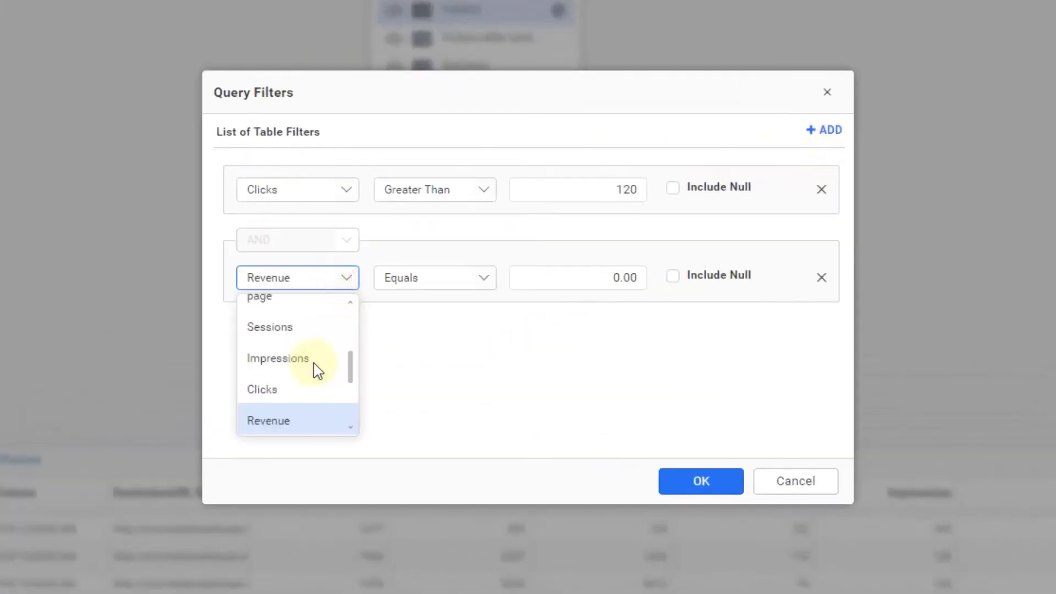
{"action": "left_click", "coordinate": [330, 344]}
{"action": "left_click", "coordinate": [464, 286]}
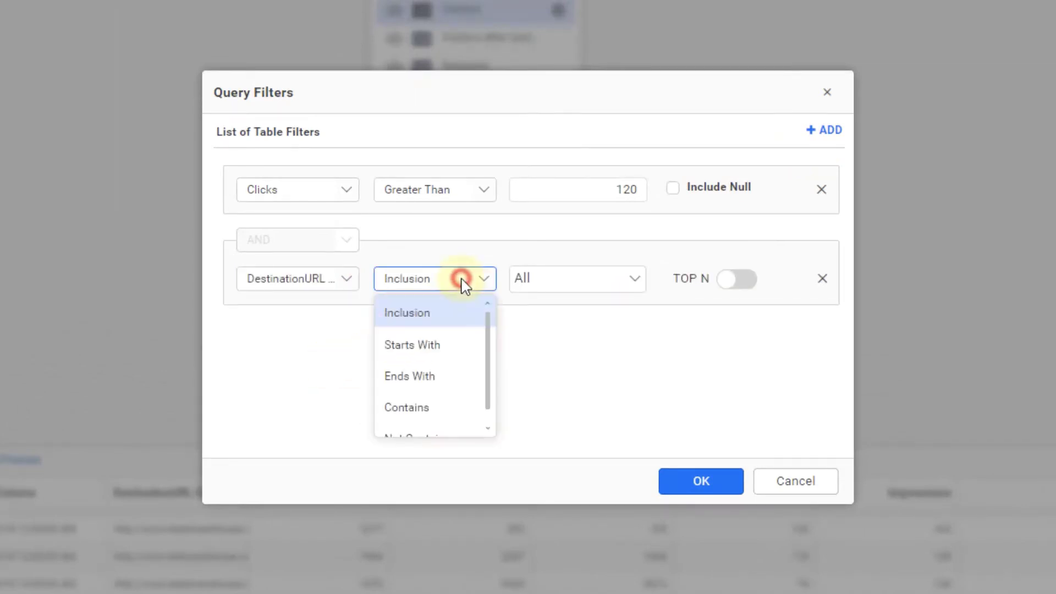
{"action": "scroll", "coordinate": [459, 375], "scroll_direction": "down", "scroll_amount": 1}
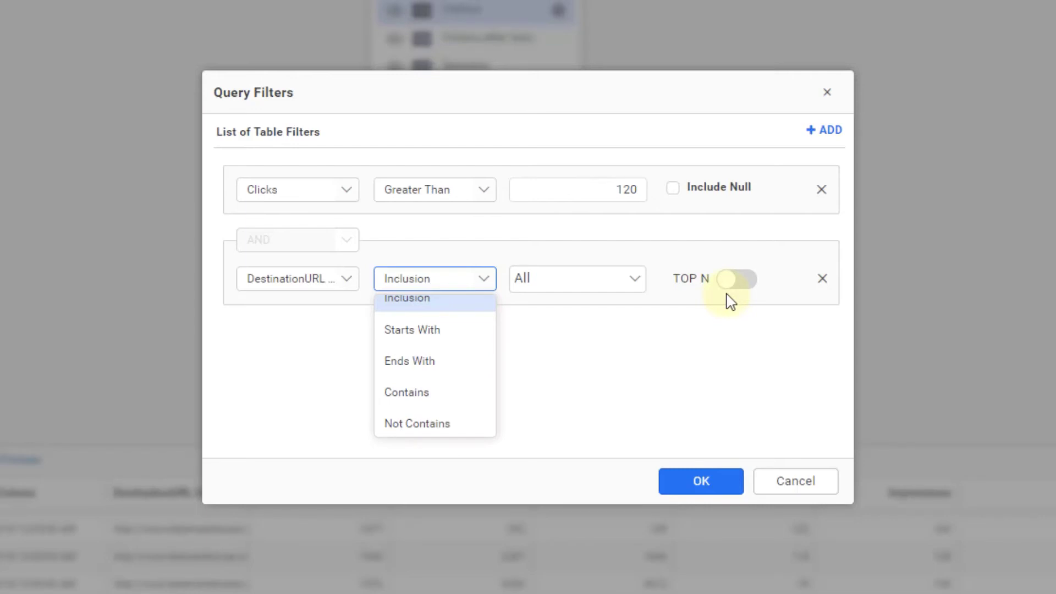
- Enable Top N on the DestinationURL filter and rank its top 5 by Clicks
{"action": "left_click", "coordinate": [744, 294]}
{"action": "left_click", "coordinate": [759, 286]}
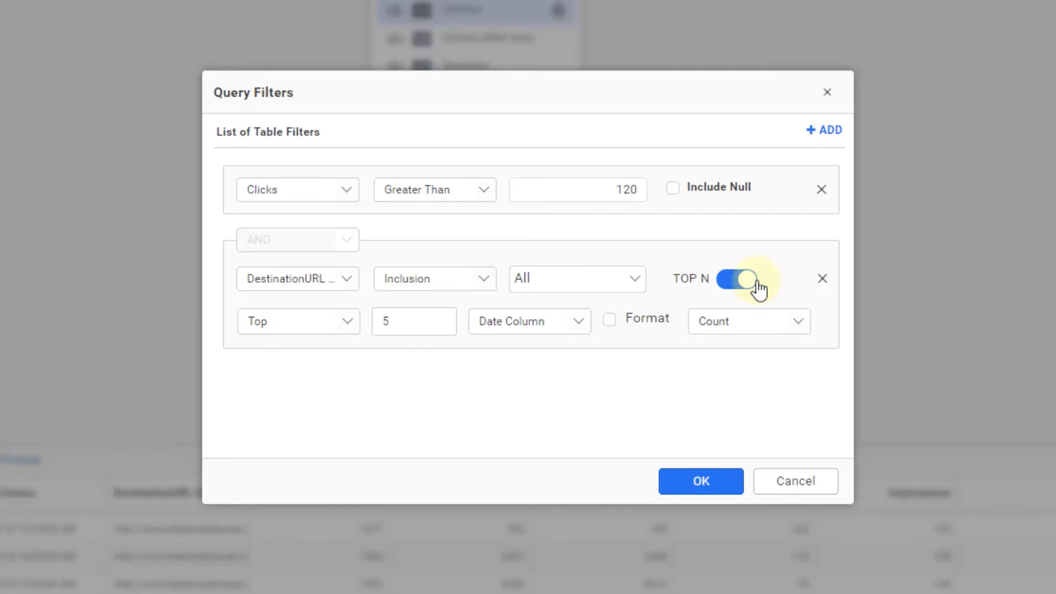
{"action": "left_click", "coordinate": [581, 325]}
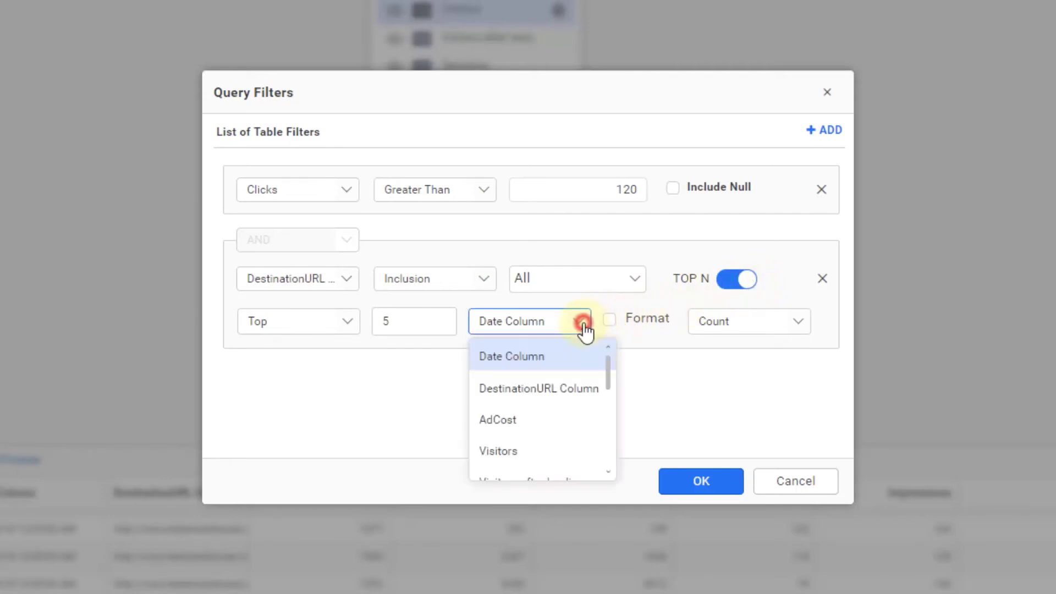
{"action": "scroll", "coordinate": [566, 394], "scroll_direction": "down", "scroll_amount": 5}
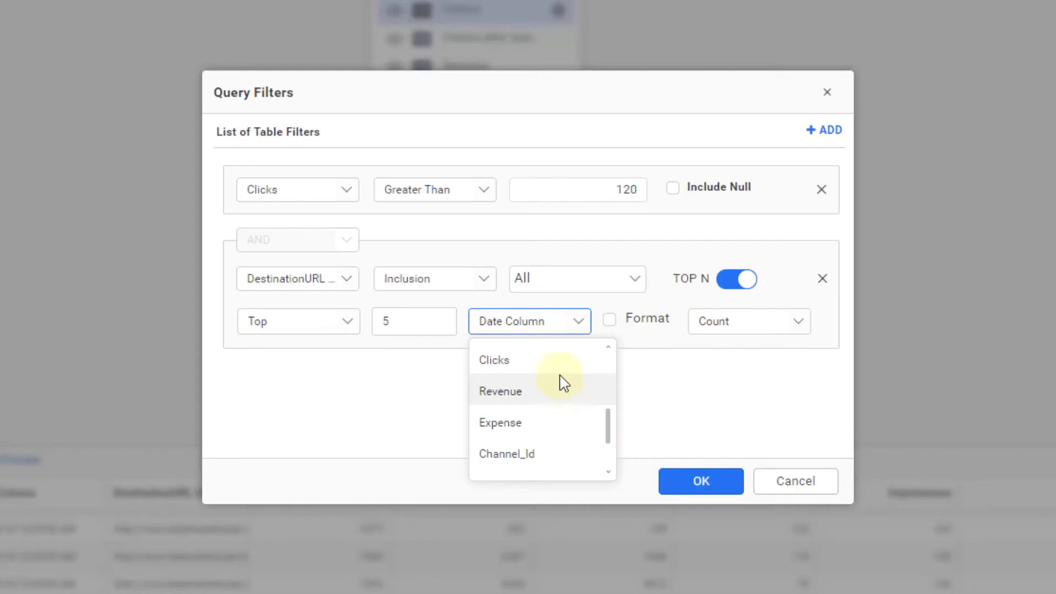
{"action": "left_click", "coordinate": [559, 367]}
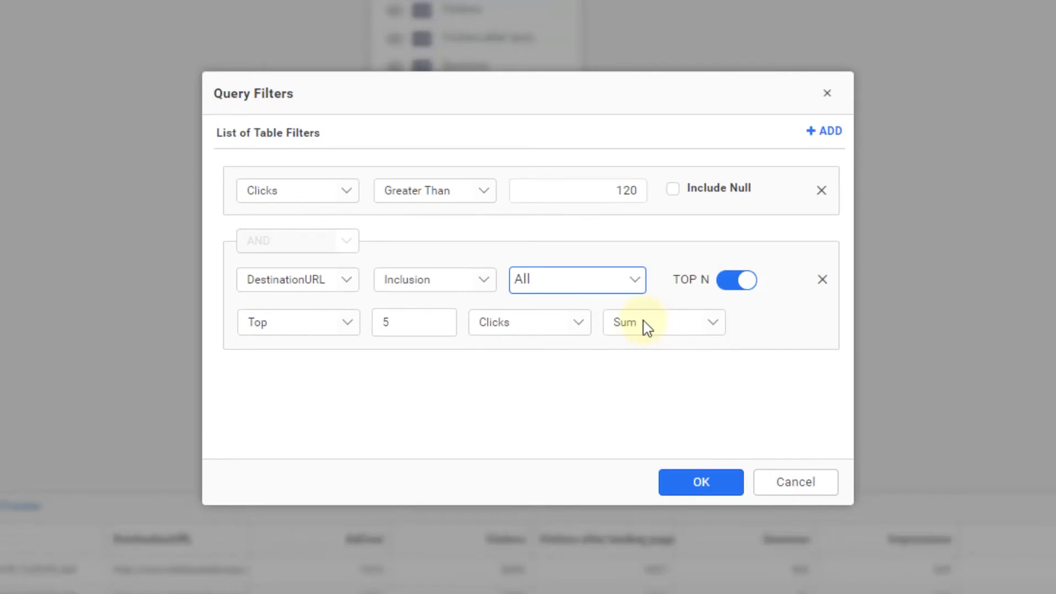
{"action": "left_click", "coordinate": [625, 283]}
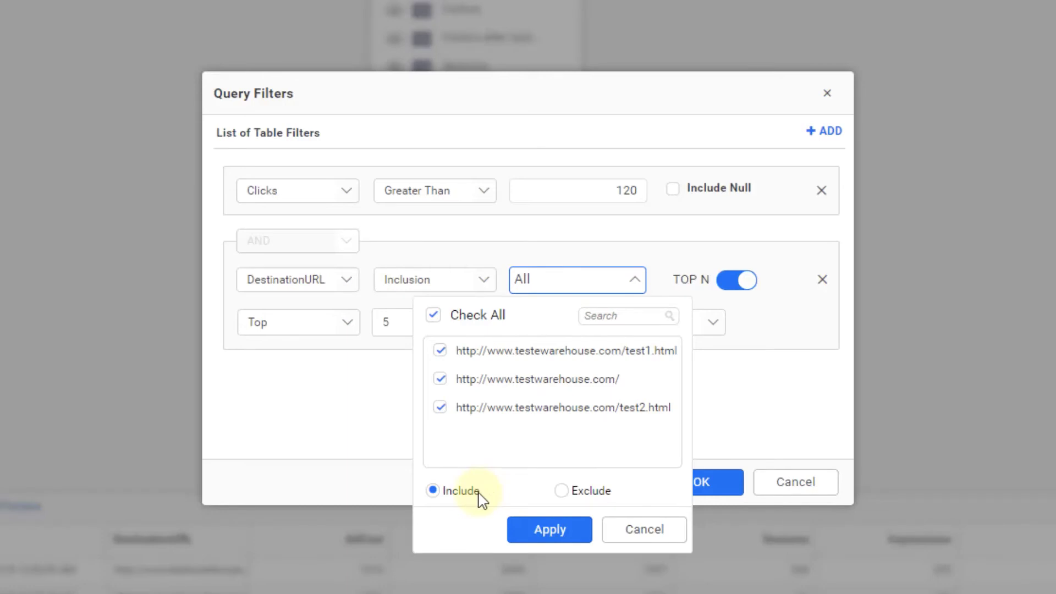
{"action": "left_click", "coordinate": [434, 316]}
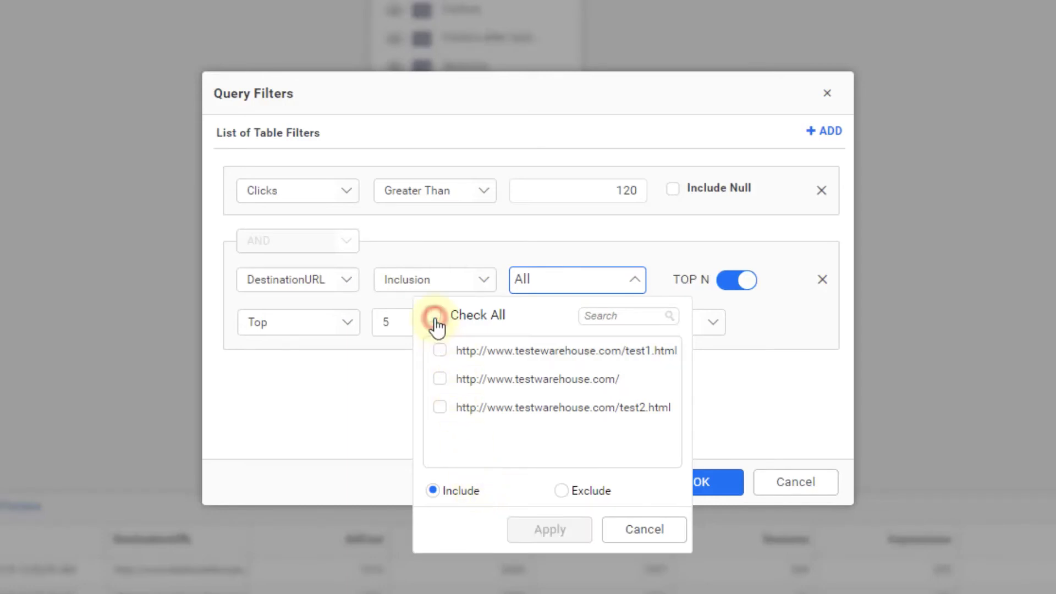
{"action": "left_click", "coordinate": [440, 351]}
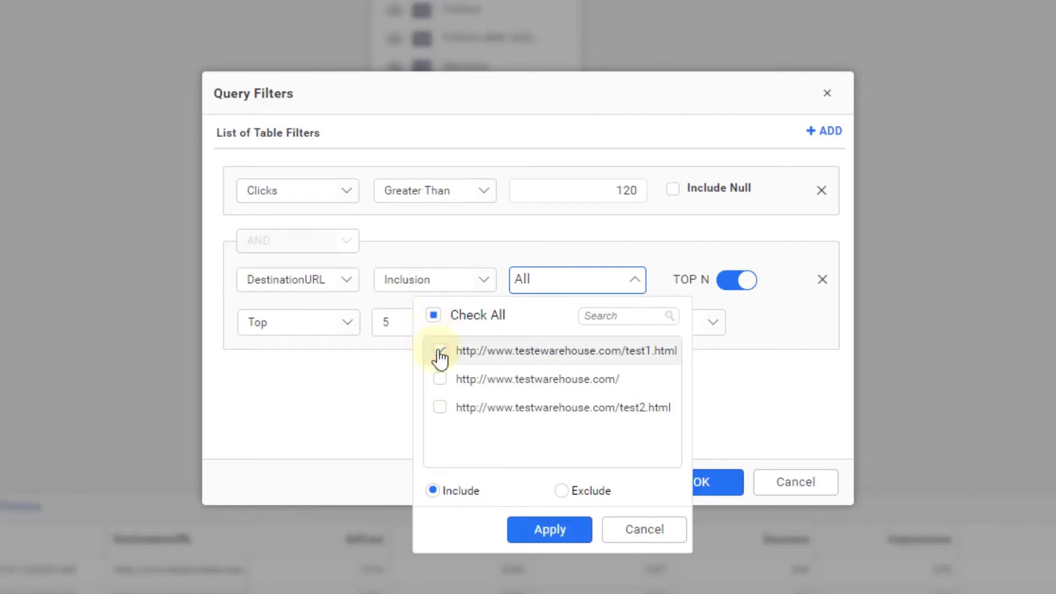
{"action": "left_click", "coordinate": [544, 530]}
{"action": "left_click", "coordinate": [672, 487]}
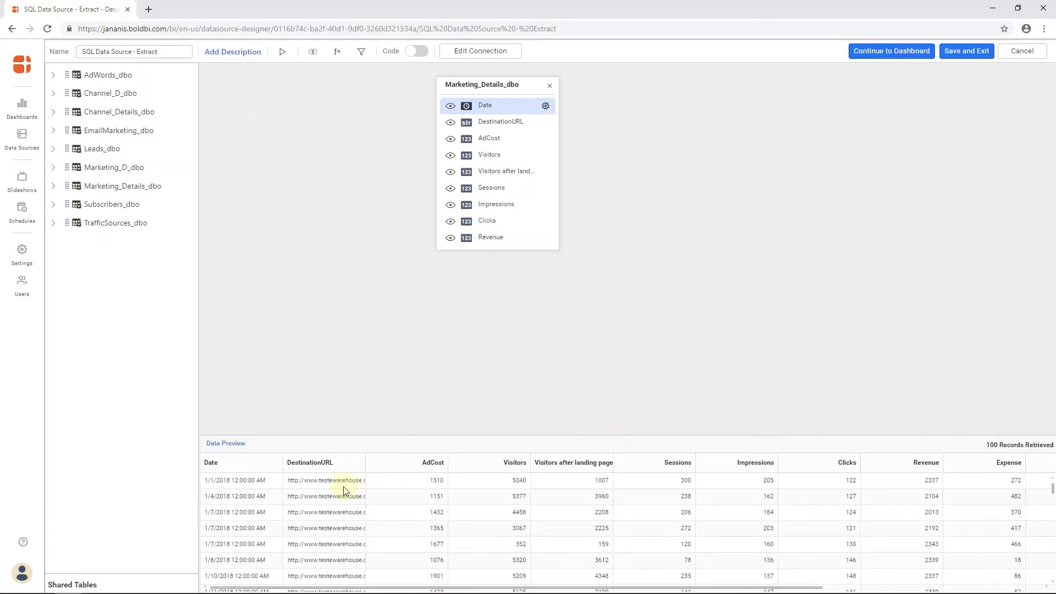
{"action": "scroll", "coordinate": [344, 490], "scroll_direction": "down", "scroll_amount": 4}
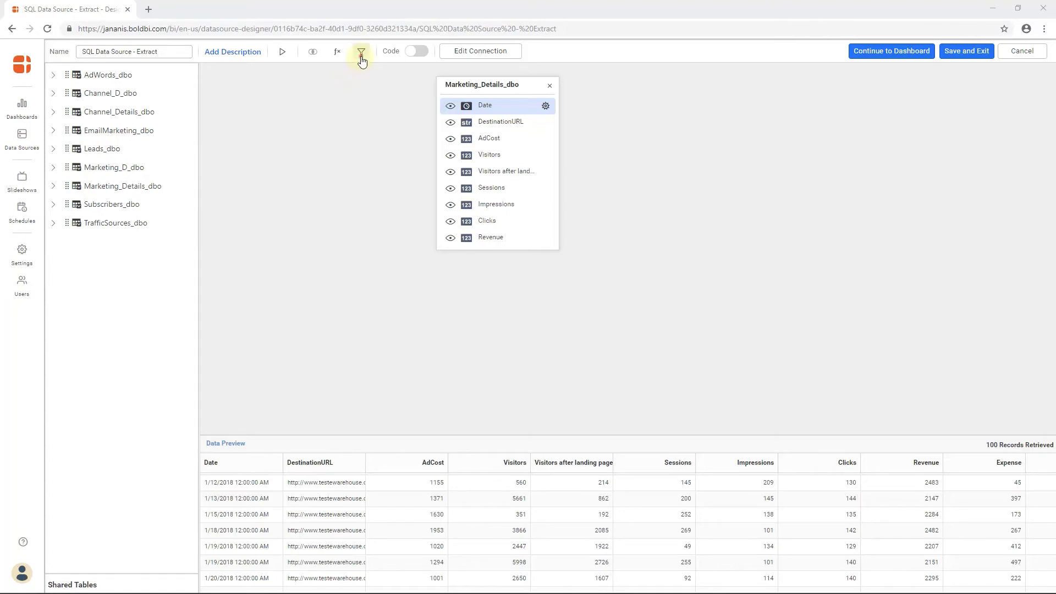
- Add a third query filter on the Date column, look through its date part options and choose Month
{"action": "left_click", "coordinate": [361, 57]}
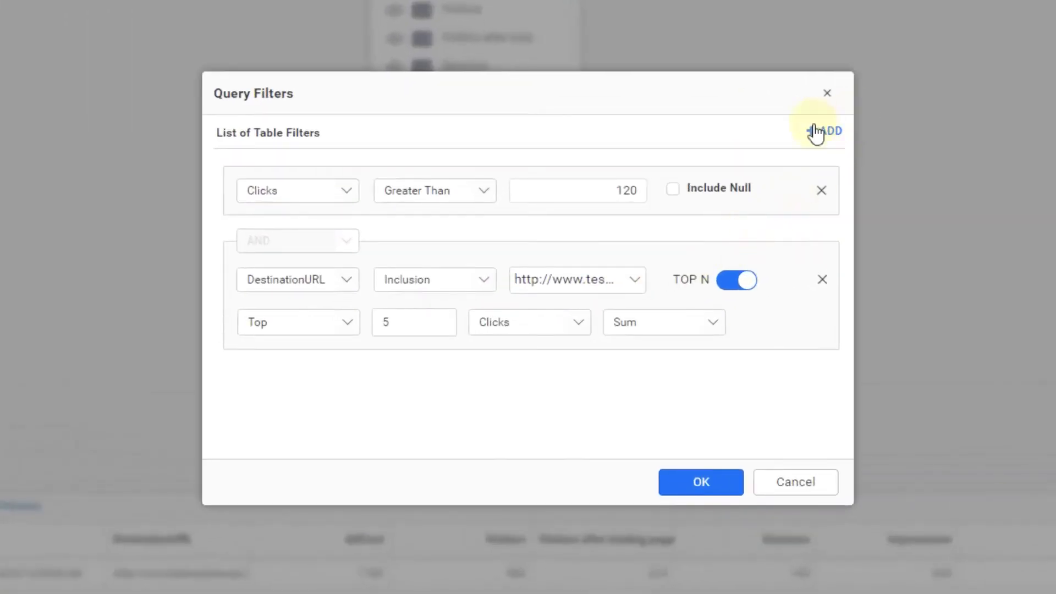
{"action": "left_click", "coordinate": [817, 132]}
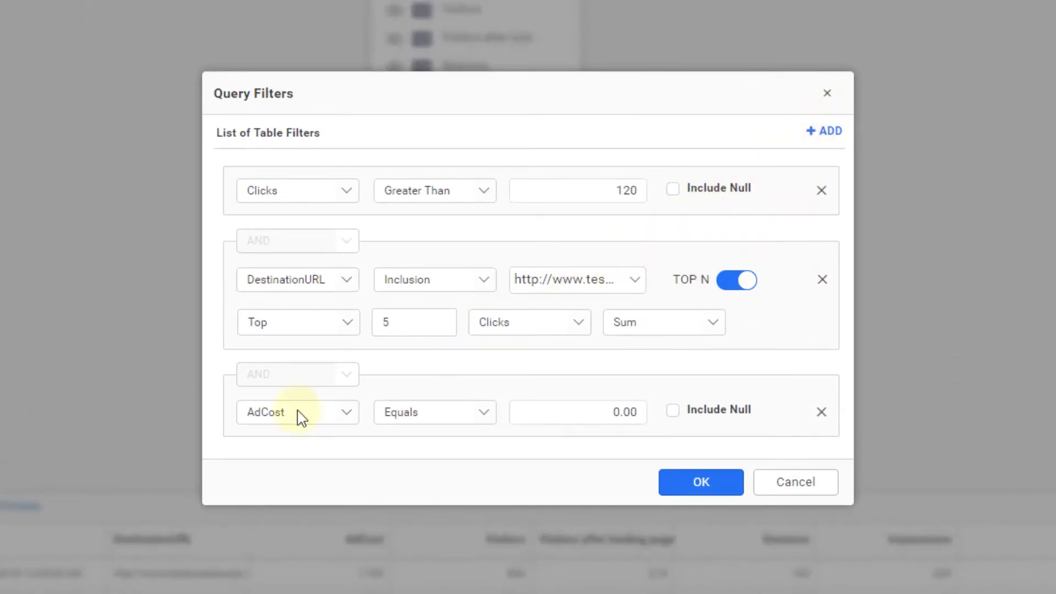
{"action": "left_click", "coordinate": [322, 414]}
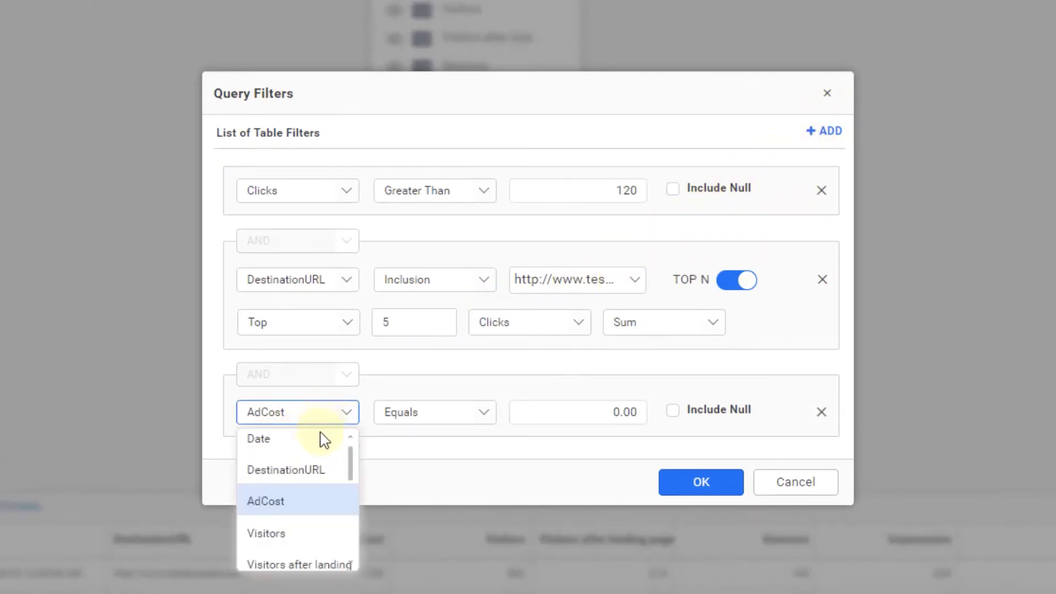
{"action": "left_click", "coordinate": [322, 441]}
{"action": "left_click", "coordinate": [467, 421]}
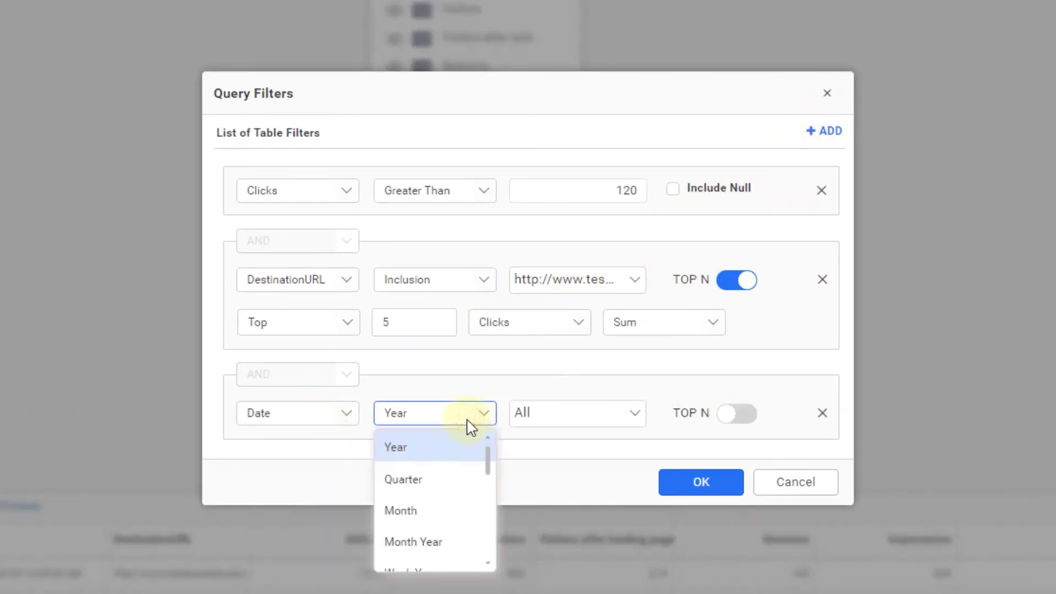
{"action": "scroll", "coordinate": [463, 466], "scroll_direction": "down", "scroll_amount": 2}
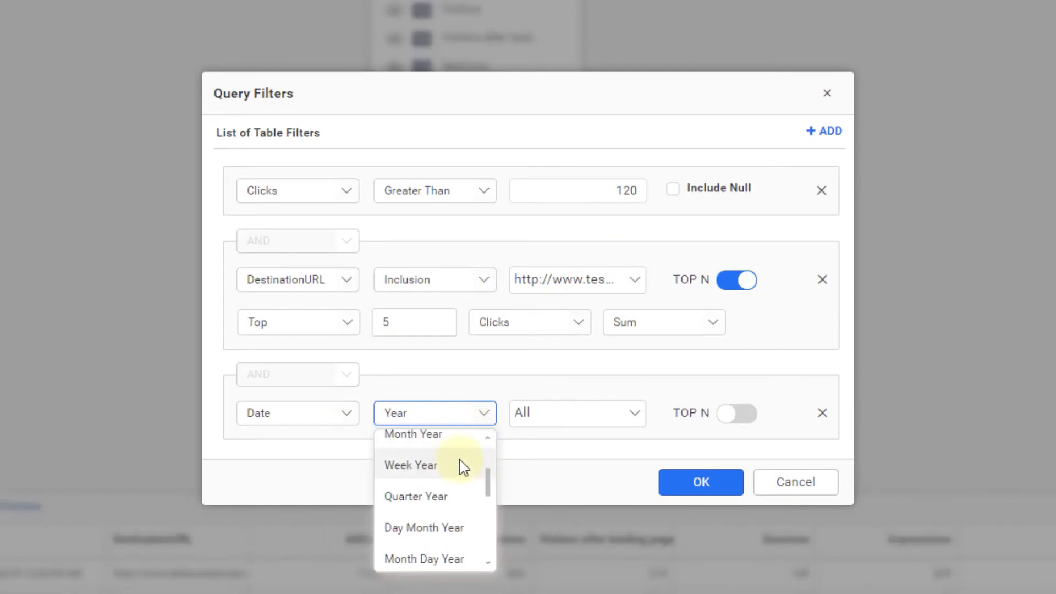
{"action": "scroll", "coordinate": [462, 466], "scroll_direction": "down", "scroll_amount": 3}
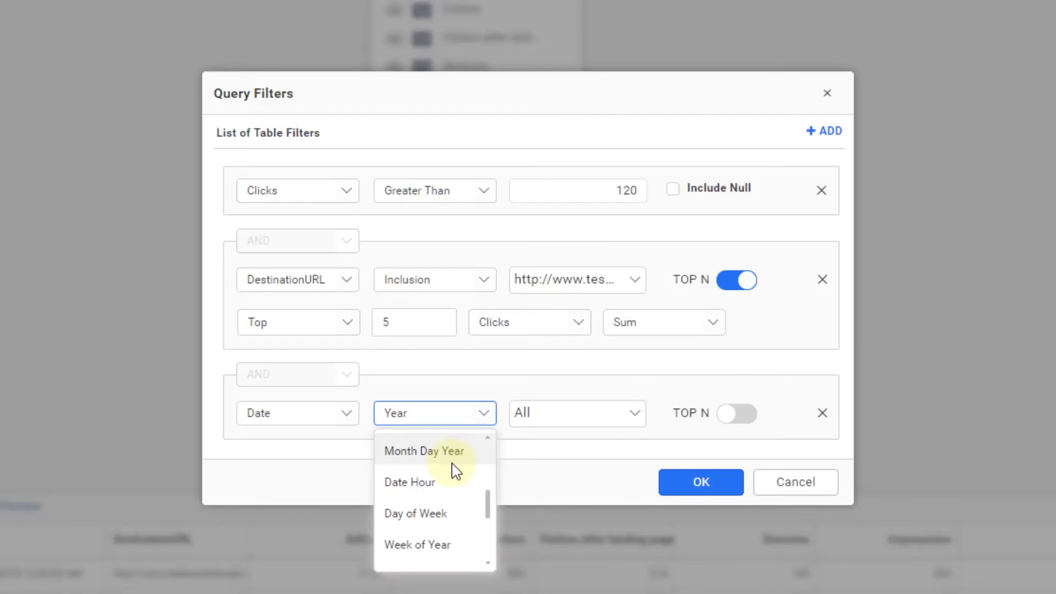
{"action": "scroll", "coordinate": [469, 488], "scroll_direction": "up", "scroll_amount": 3}
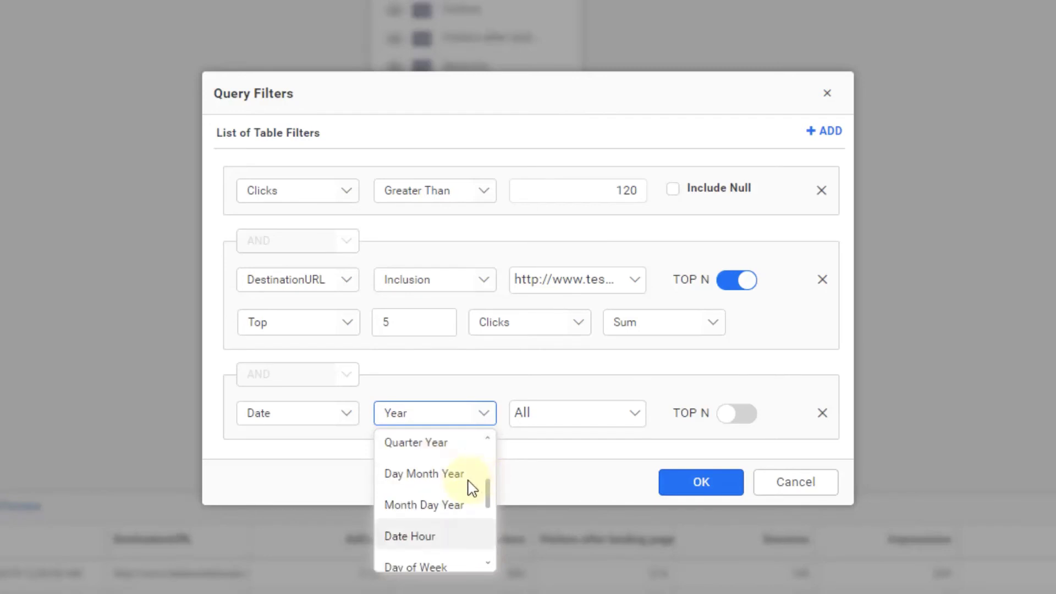
{"action": "scroll", "coordinate": [468, 487], "scroll_direction": "up", "scroll_amount": 3}
{"action": "left_click", "coordinate": [435, 505]}
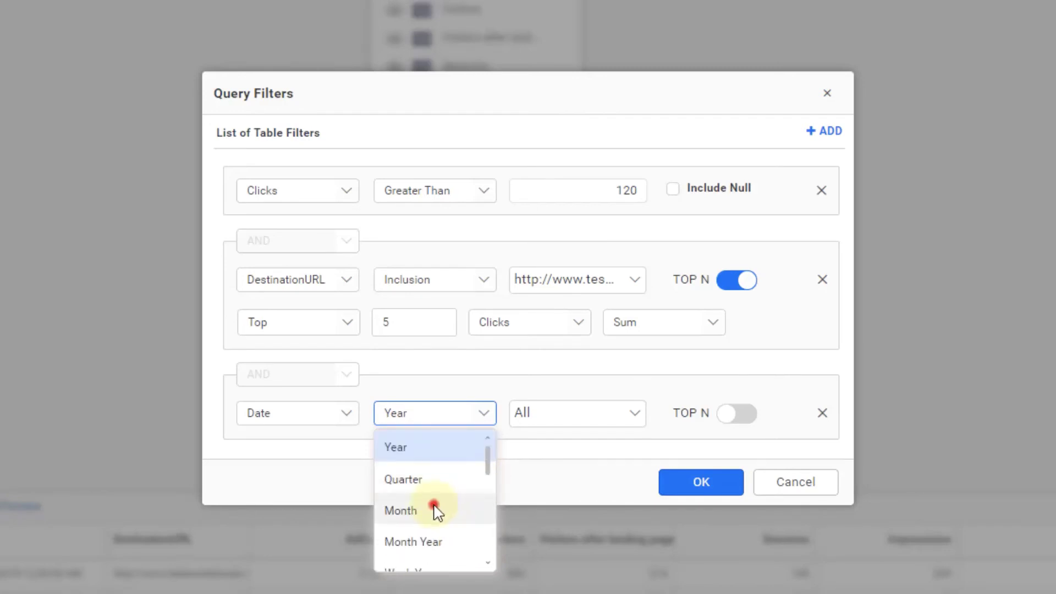
- Include only Jan and Feb in the Date filter, apply the filters and look through the previewed records
{"action": "left_click", "coordinate": [583, 421]}
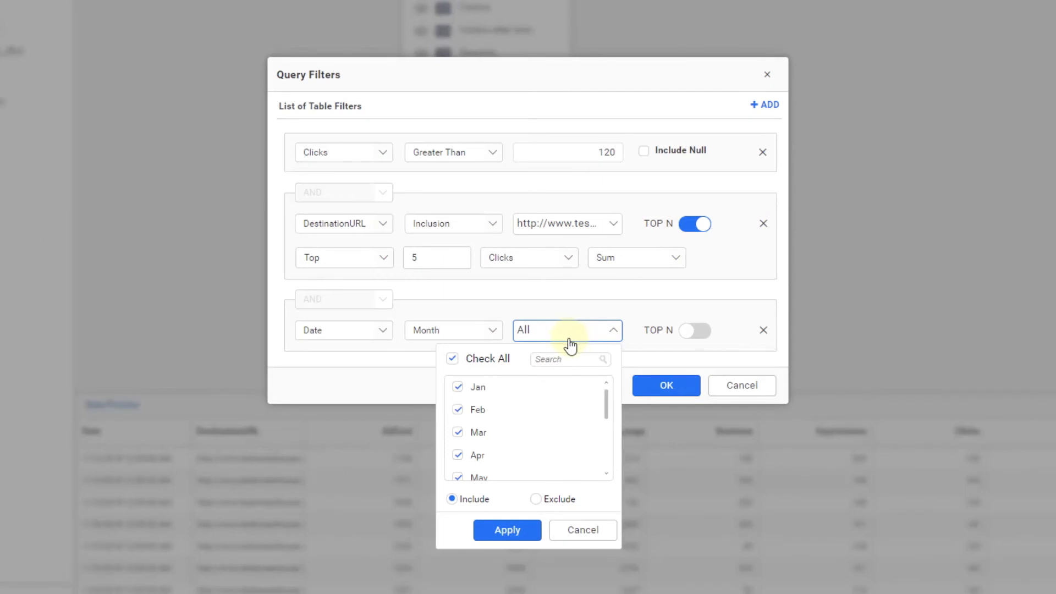
{"action": "left_click", "coordinate": [453, 361]}
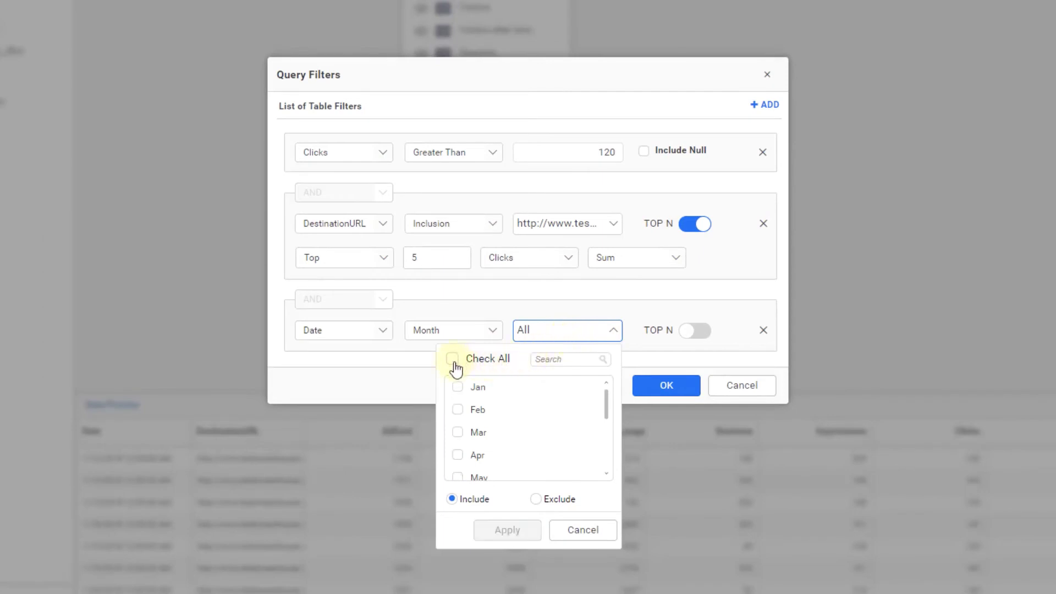
{"action": "left_click", "coordinate": [456, 386]}
{"action": "left_click", "coordinate": [458, 408]}
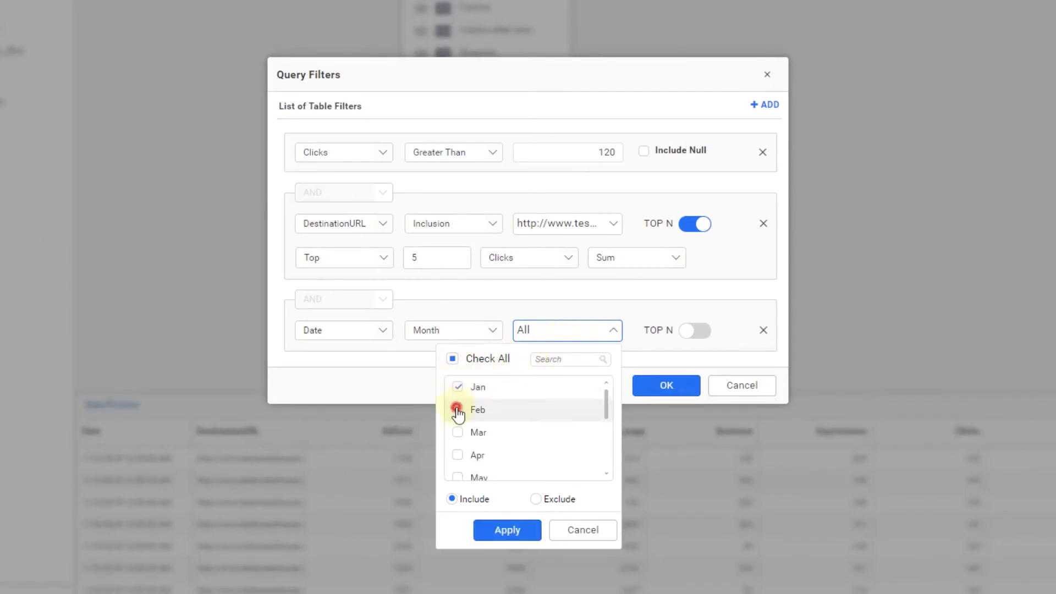
{"action": "left_click", "coordinate": [506, 531]}
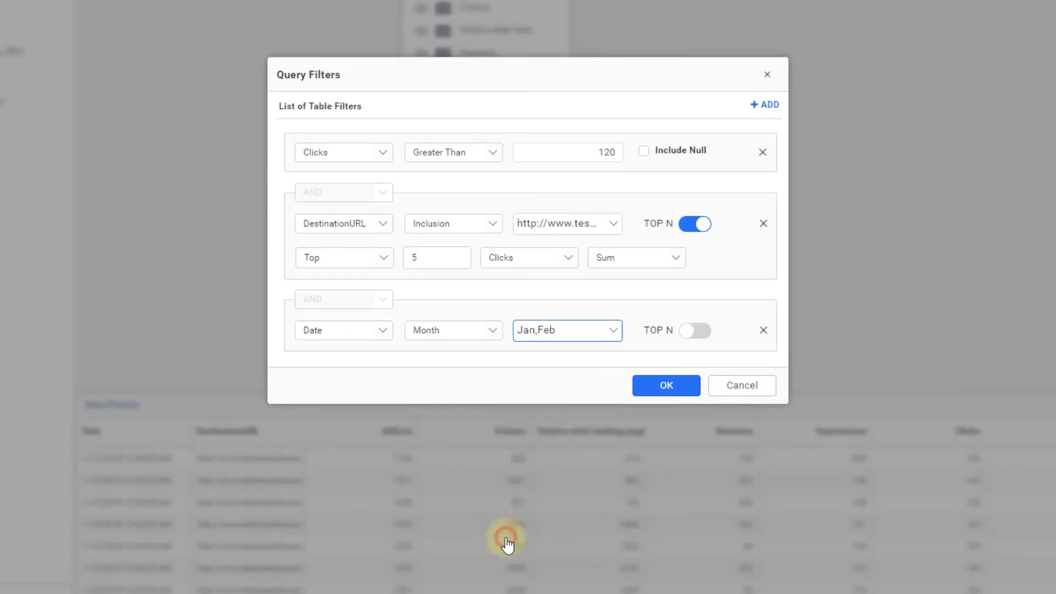
{"action": "left_click", "coordinate": [670, 386]}
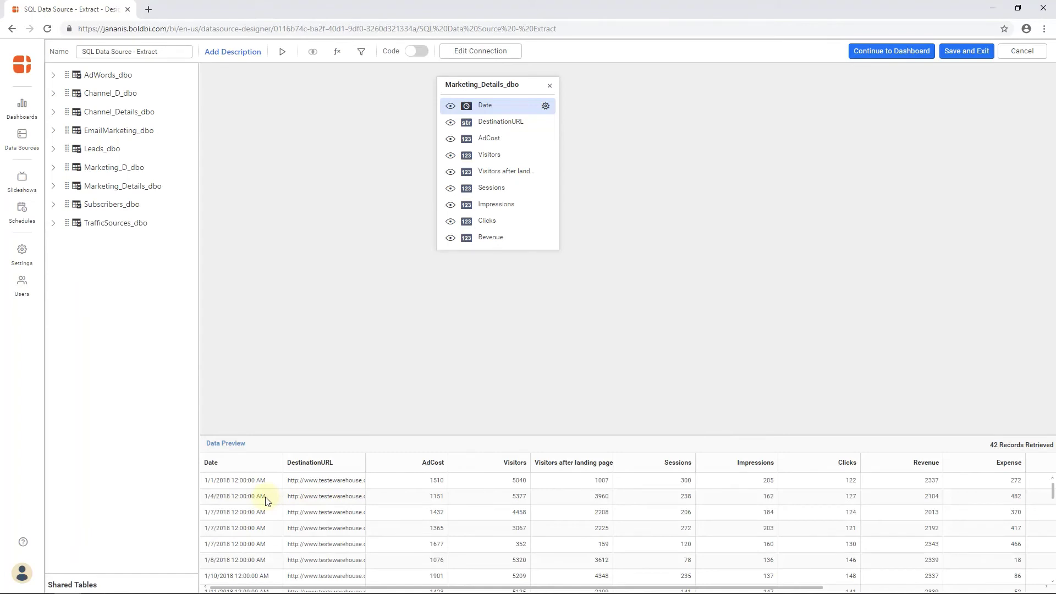
{"action": "scroll", "coordinate": [266, 499], "scroll_direction": "down", "scroll_amount": 5}
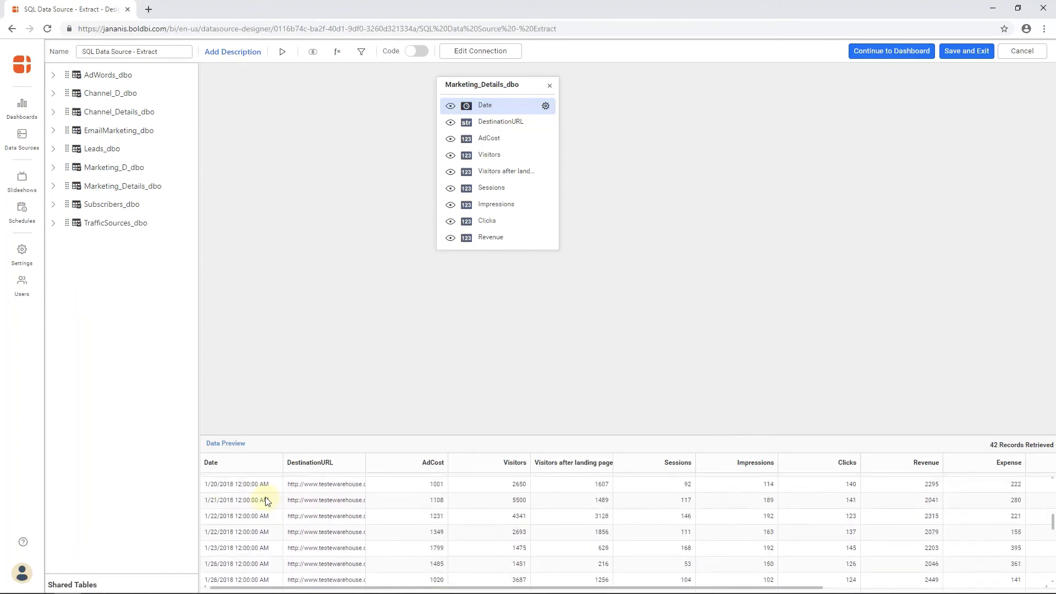
{"action": "scroll", "coordinate": [265, 499], "scroll_direction": "down", "scroll_amount": 5}
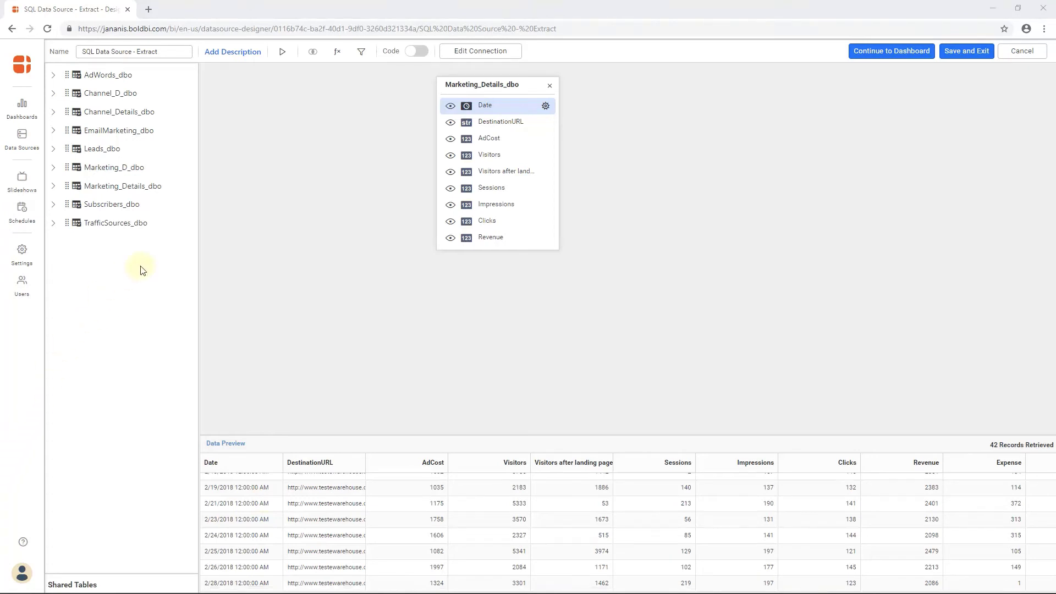
- Remove the Date month filter from the list of query filters
{"action": "left_click", "coordinate": [361, 53]}
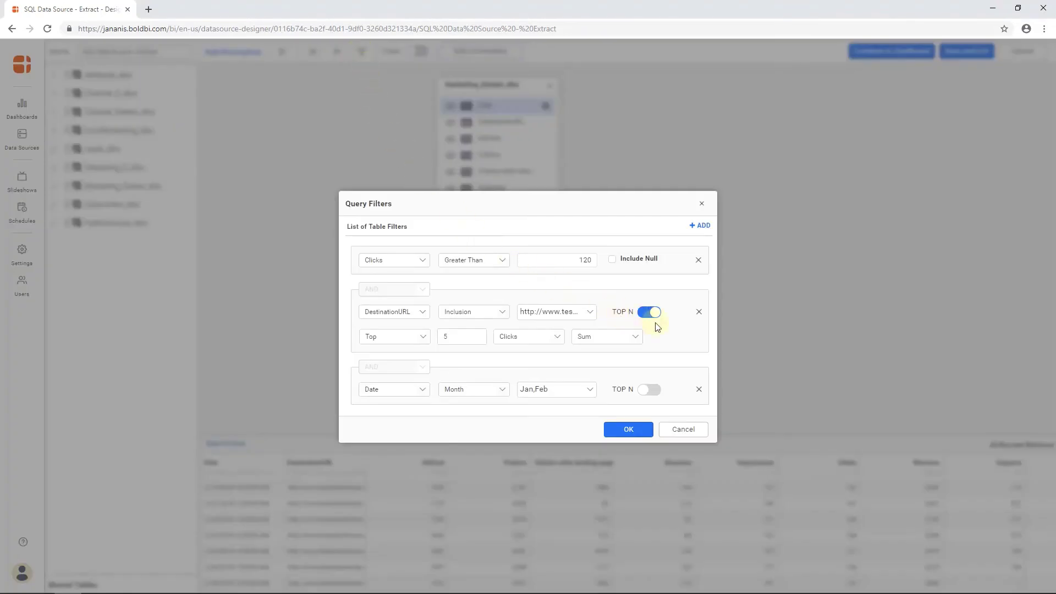
{"action": "left_click", "coordinate": [699, 391]}
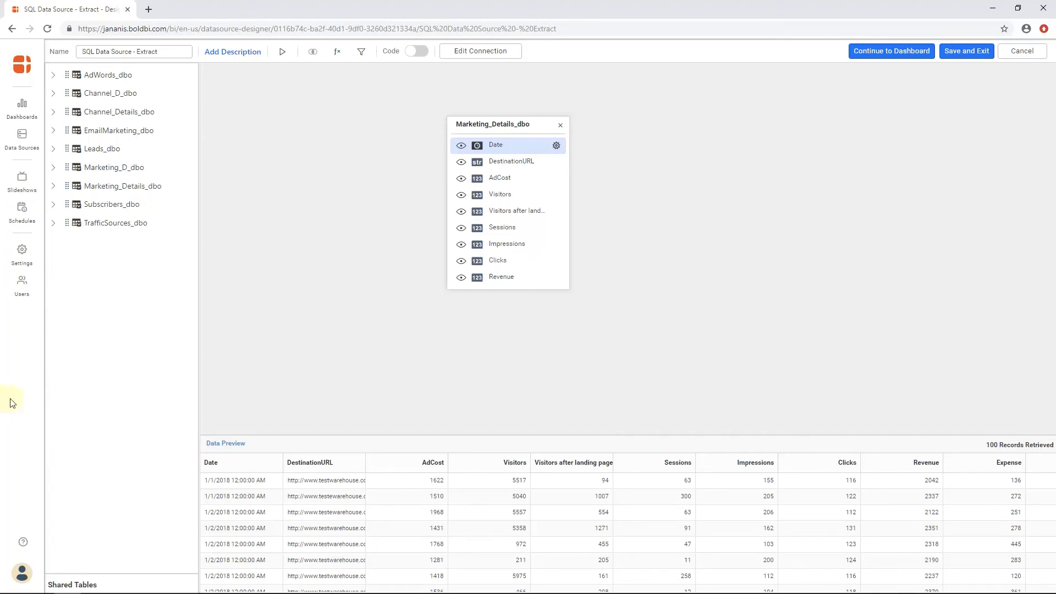
- Open the Expression Designer and examine the function categories, the AND function's description and example, and the available columns
{"action": "left_click", "coordinate": [340, 54]}
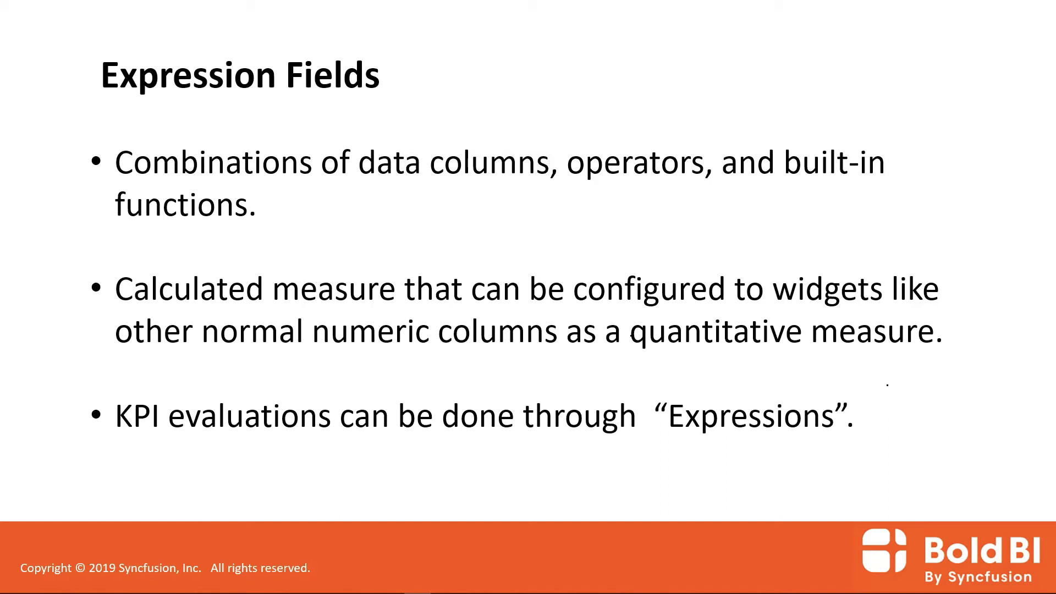
{"action": "key", "text": "Right"}
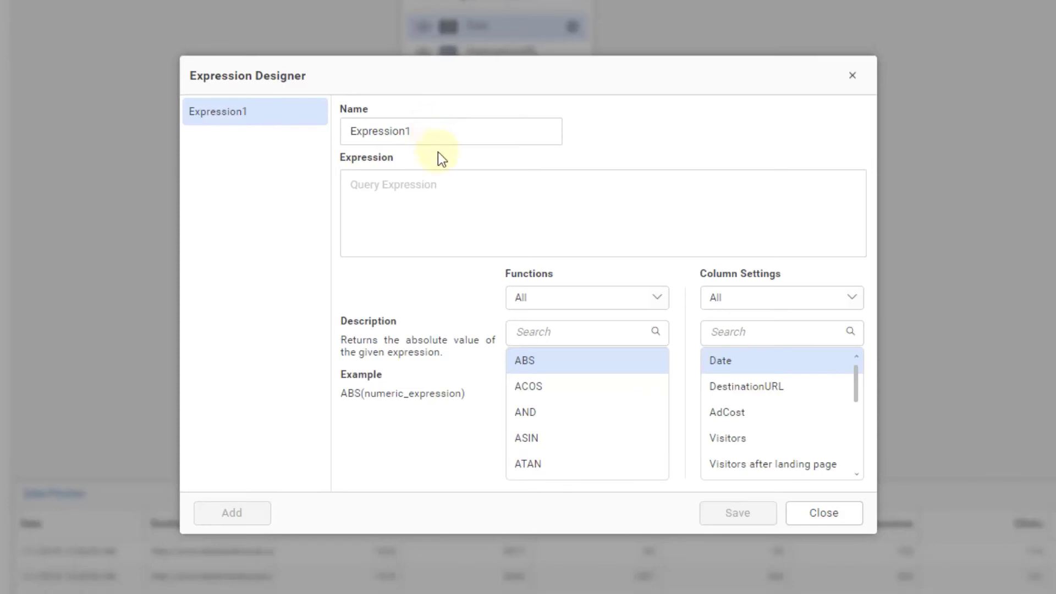
{"action": "left_click", "coordinate": [540, 304]}
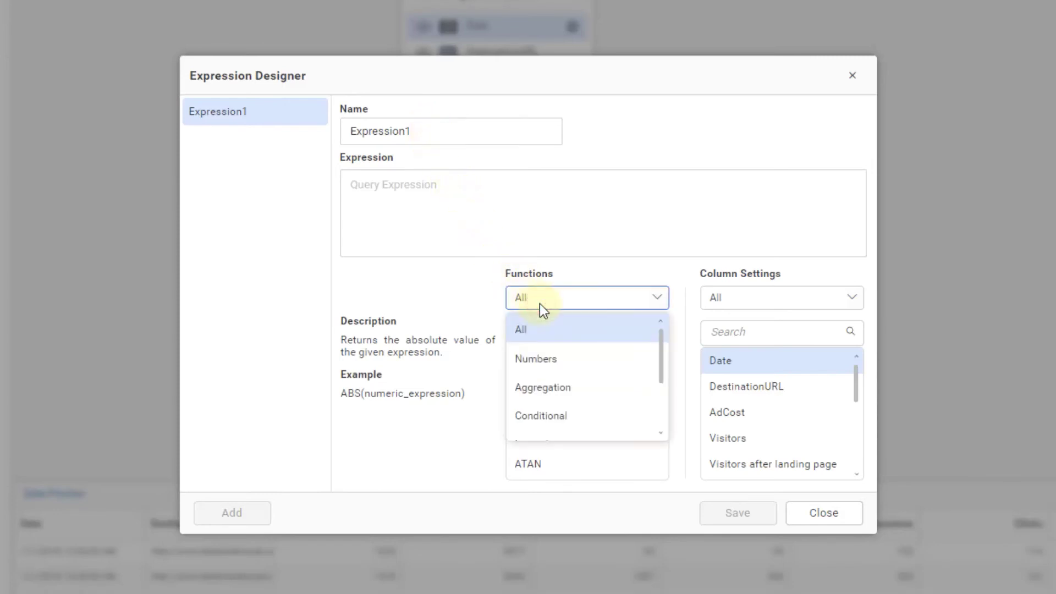
{"action": "left_click", "coordinate": [541, 304]}
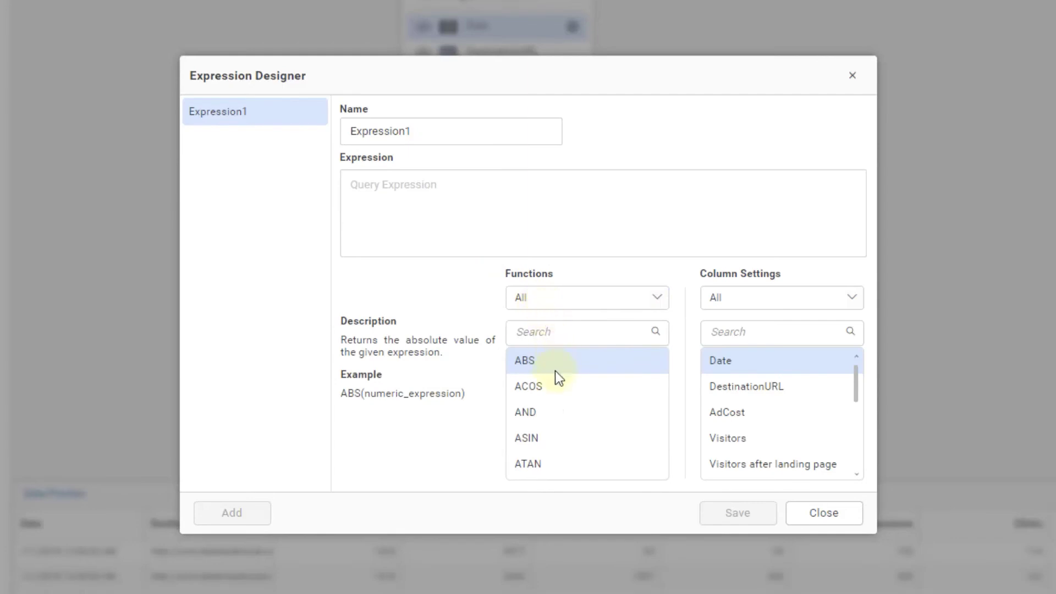
{"action": "left_click", "coordinate": [555, 423]}
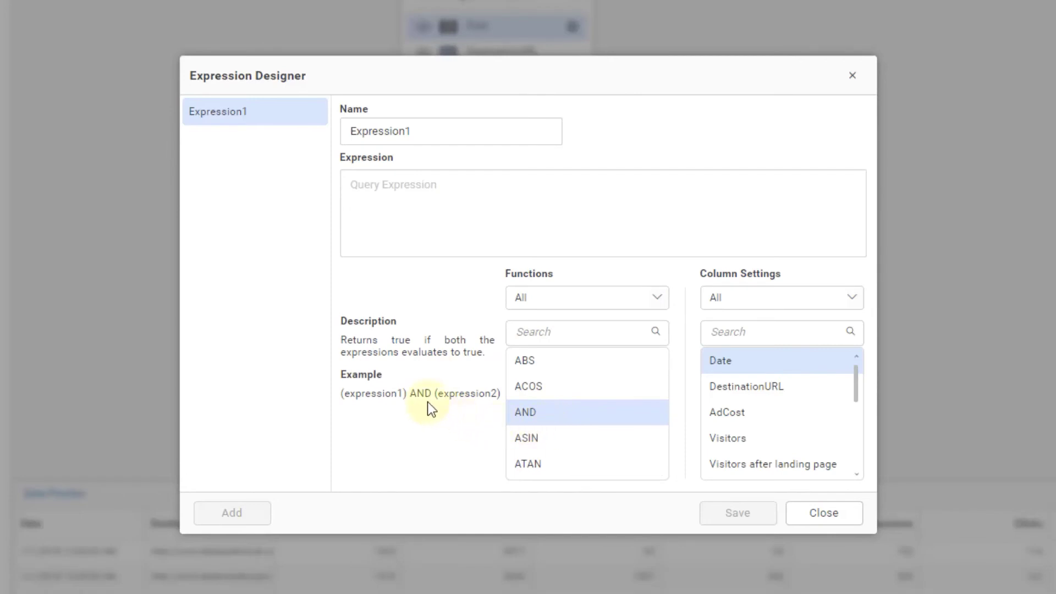
{"action": "left_click", "coordinate": [791, 300]}
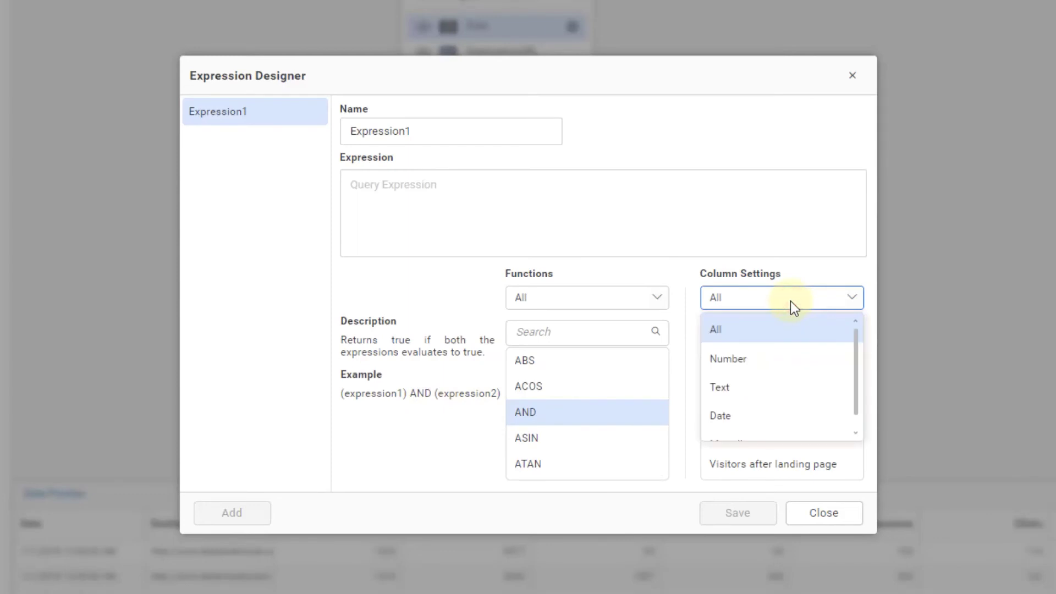
{"action": "left_click", "coordinate": [790, 301]}
{"action": "scroll", "coordinate": [761, 423], "scroll_direction": "down", "scroll_amount": 1}
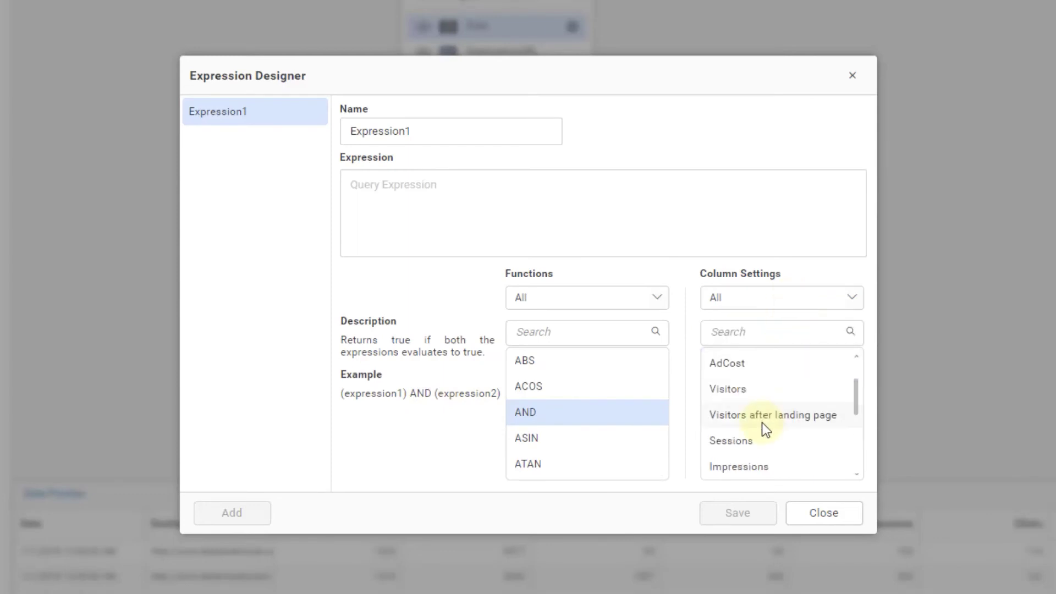
{"action": "scroll", "coordinate": [761, 423], "scroll_direction": "down", "scroll_amount": 1}
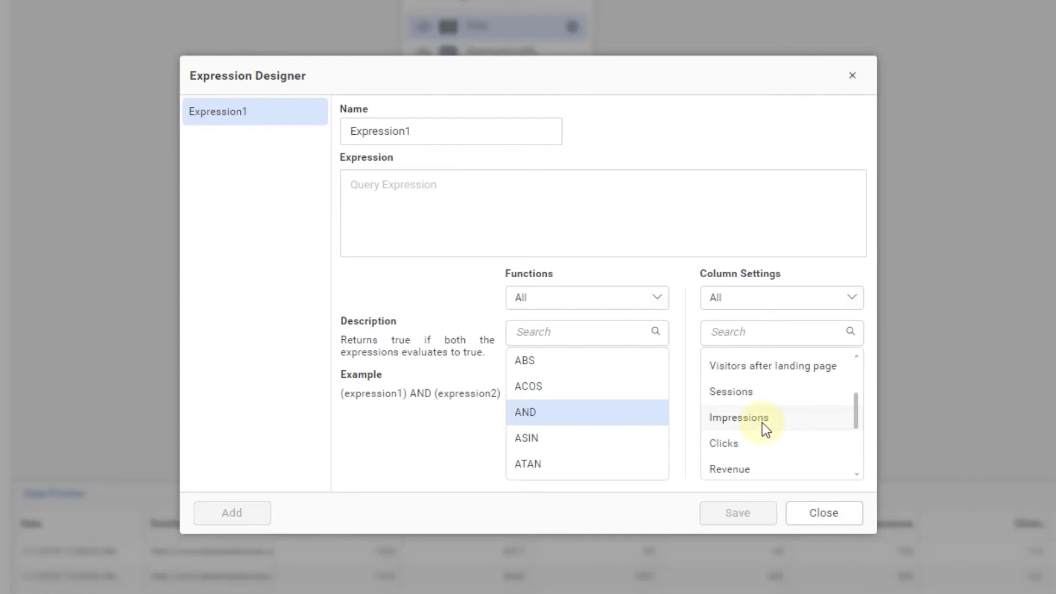
{"action": "scroll", "coordinate": [761, 423], "scroll_direction": "down", "scroll_amount": 1}
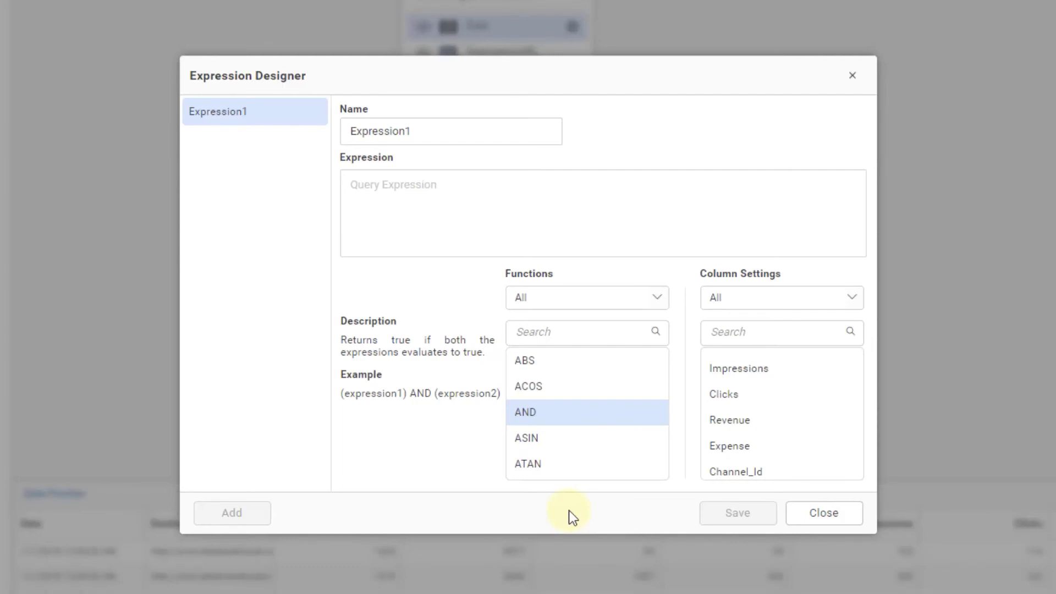
- Name the new expression CAC
{"action": "double_click", "coordinate": [448, 132]}
{"action": "type", "text": "C"}
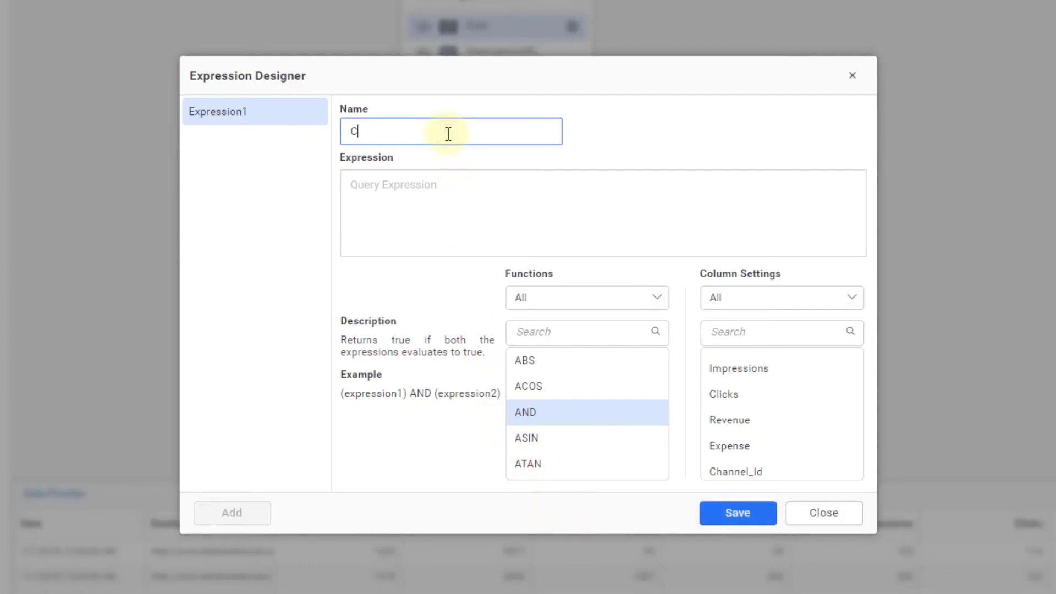
{"action": "type", "text": "AC"}
- Limit the functions to Aggregation and insert SUM of the Revenue column into the expression
{"action": "left_click", "coordinate": [556, 302]}
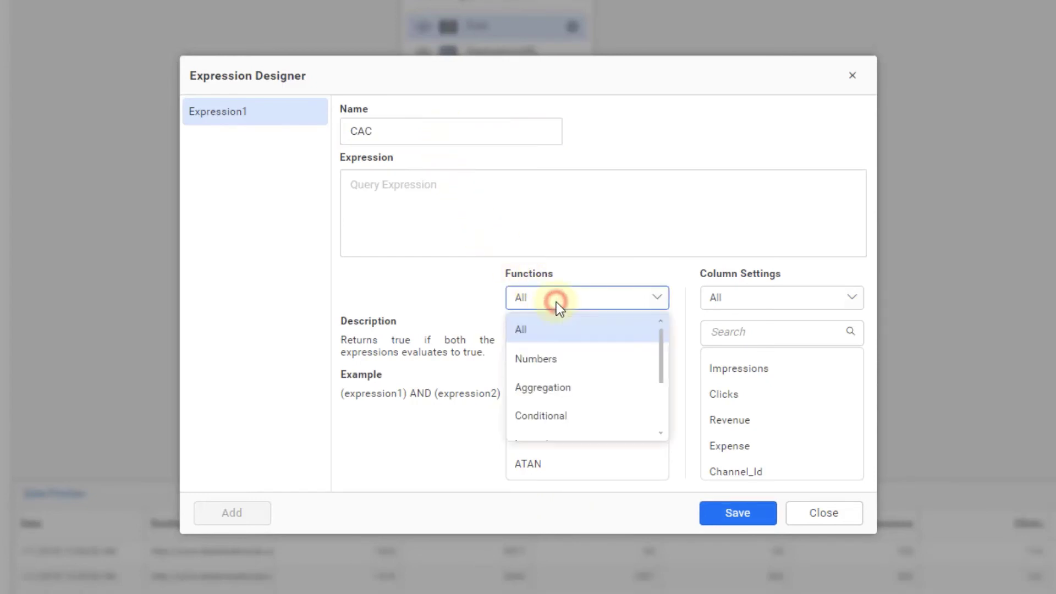
{"action": "left_click", "coordinate": [553, 383]}
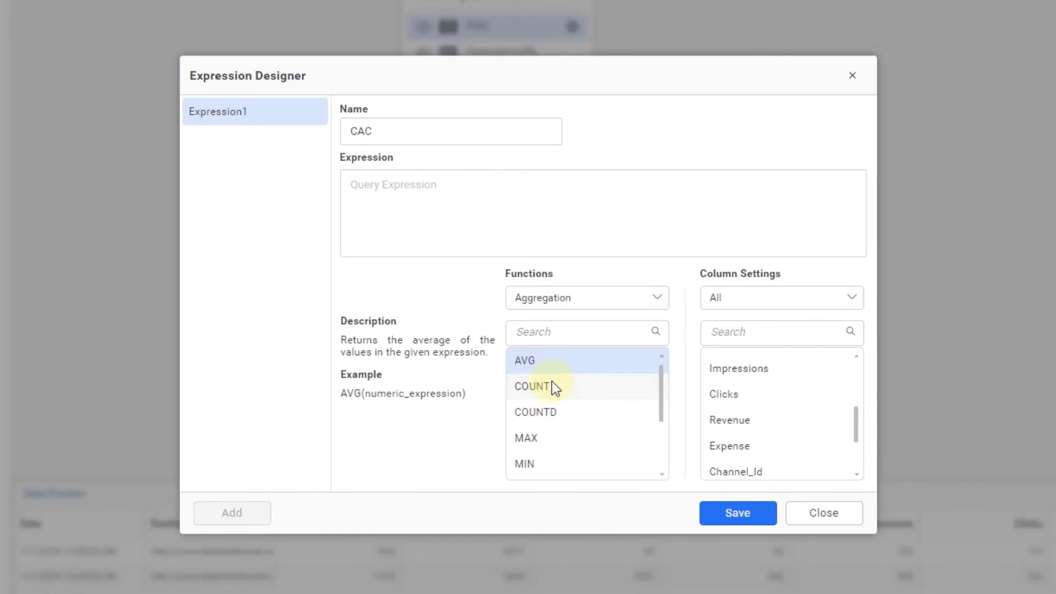
{"action": "scroll", "coordinate": [552, 381], "scroll_direction": "down", "scroll_amount": 2}
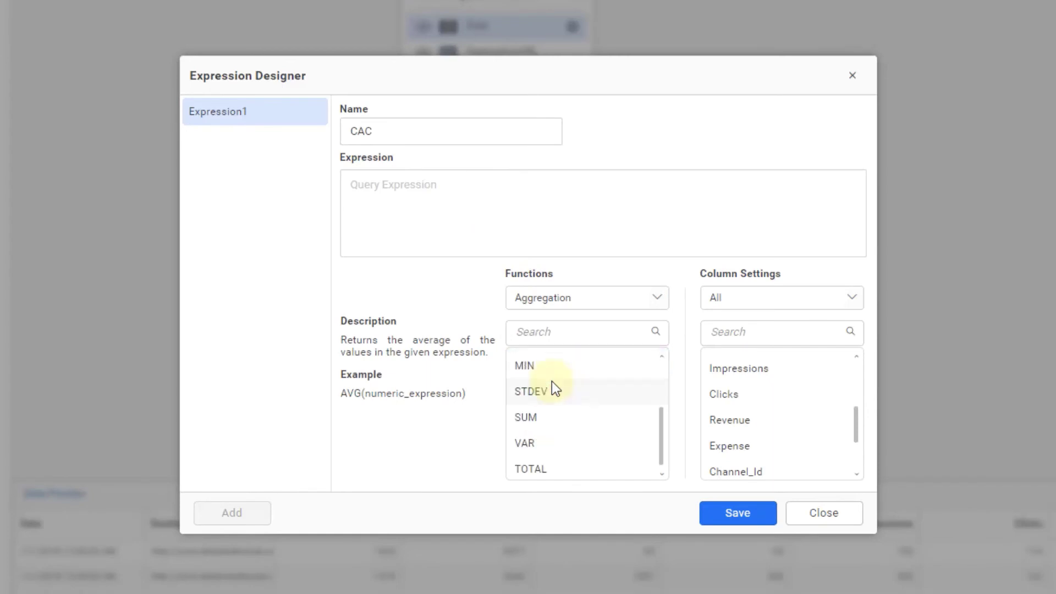
{"action": "double_click", "coordinate": [549, 411]}
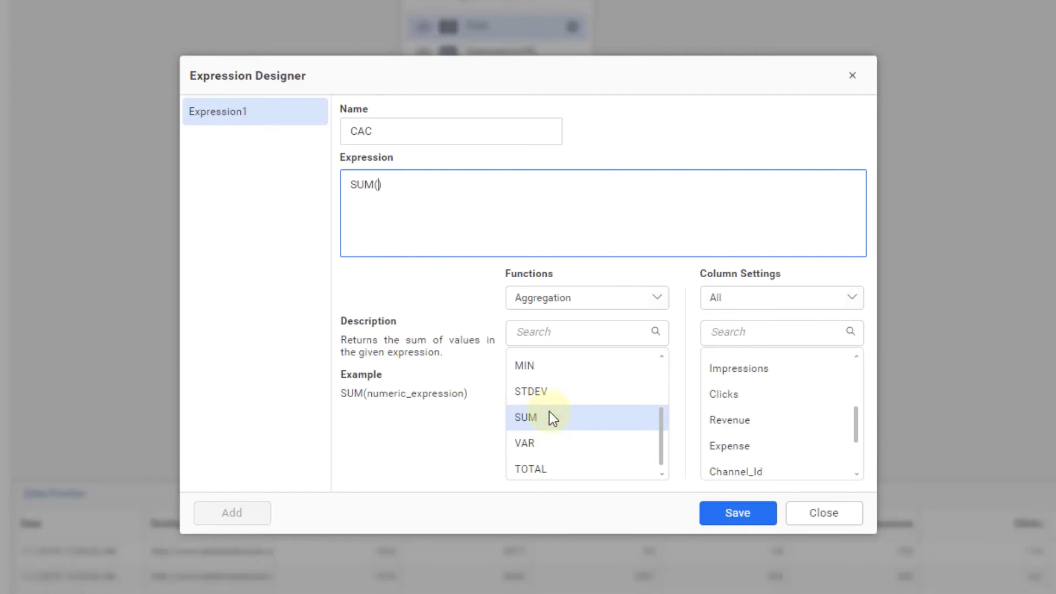
{"action": "double_click", "coordinate": [752, 418]}
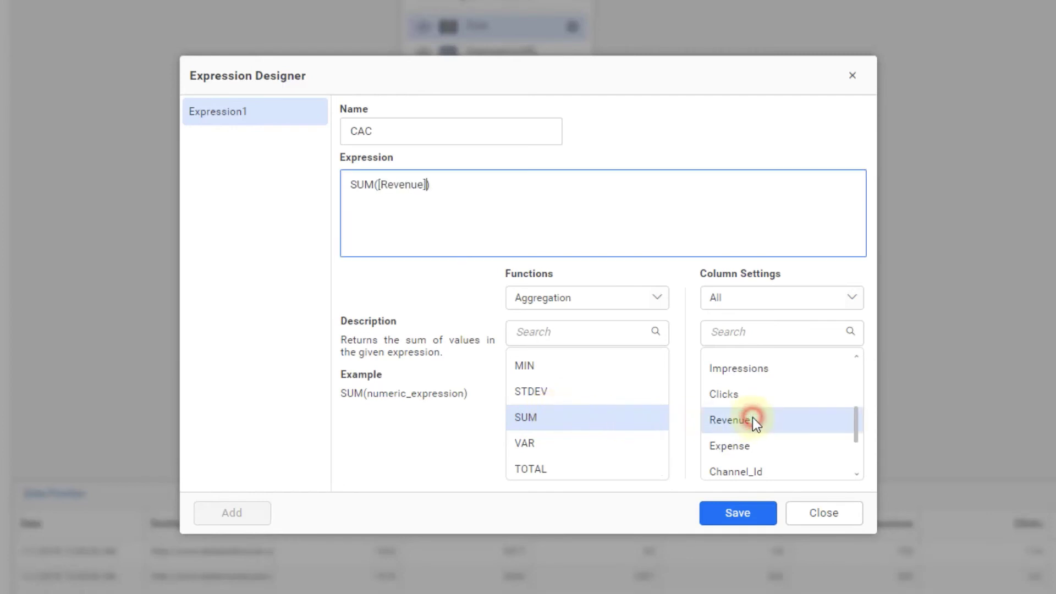
- Divide SUM([Revenue]) by COUNT of the Visitors column and save the CAC expression
{"action": "left_click", "coordinate": [461, 183]}
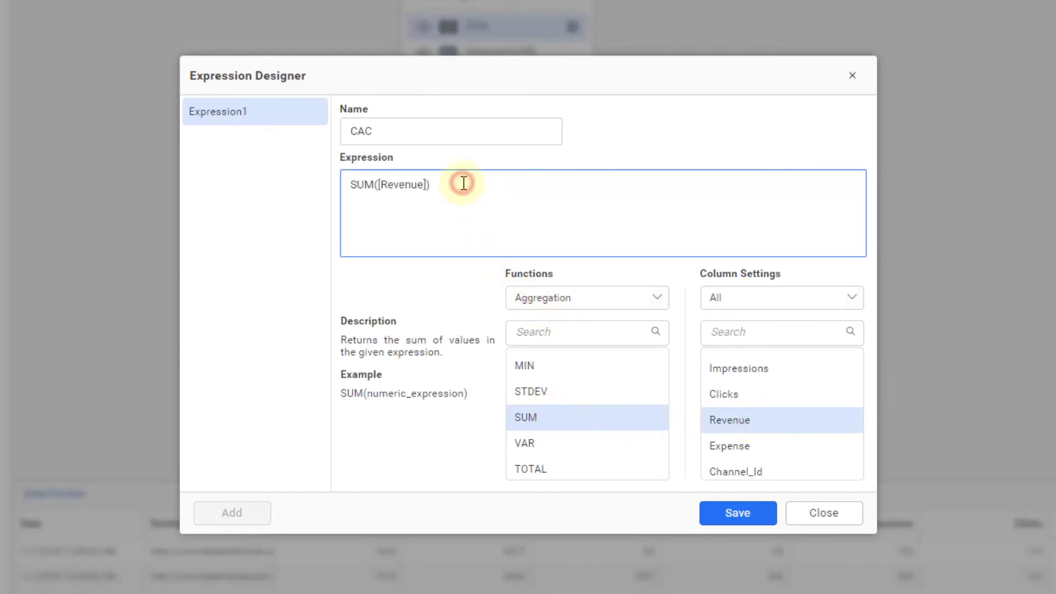
{"action": "type", "text": "/"}
{"action": "scroll", "coordinate": [559, 408], "scroll_direction": "up", "scroll_amount": 3}
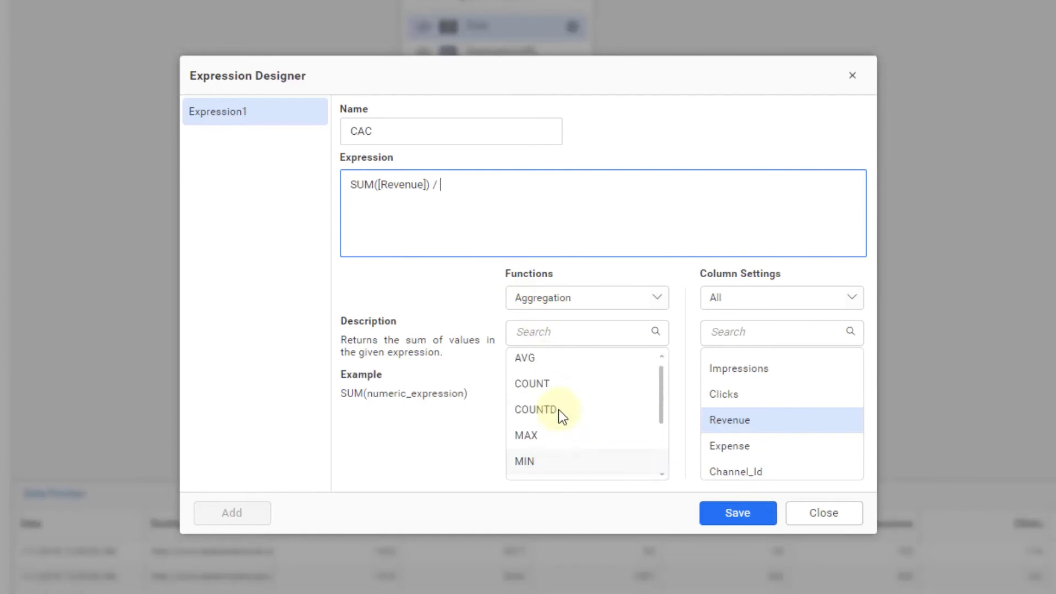
{"action": "double_click", "coordinate": [559, 385]}
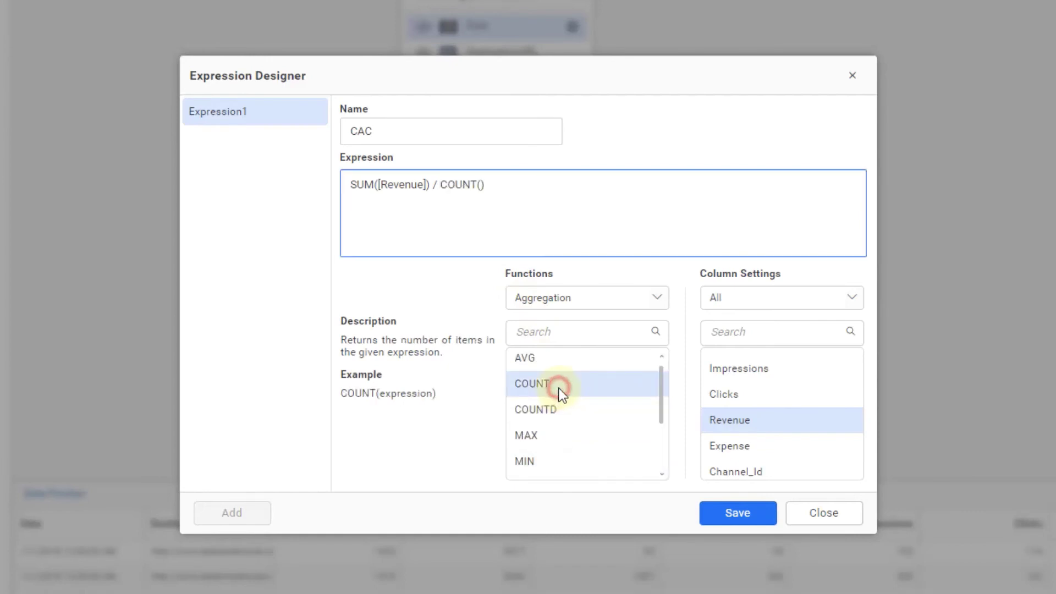
{"action": "scroll", "coordinate": [814, 431], "scroll_direction": "down", "scroll_amount": 3}
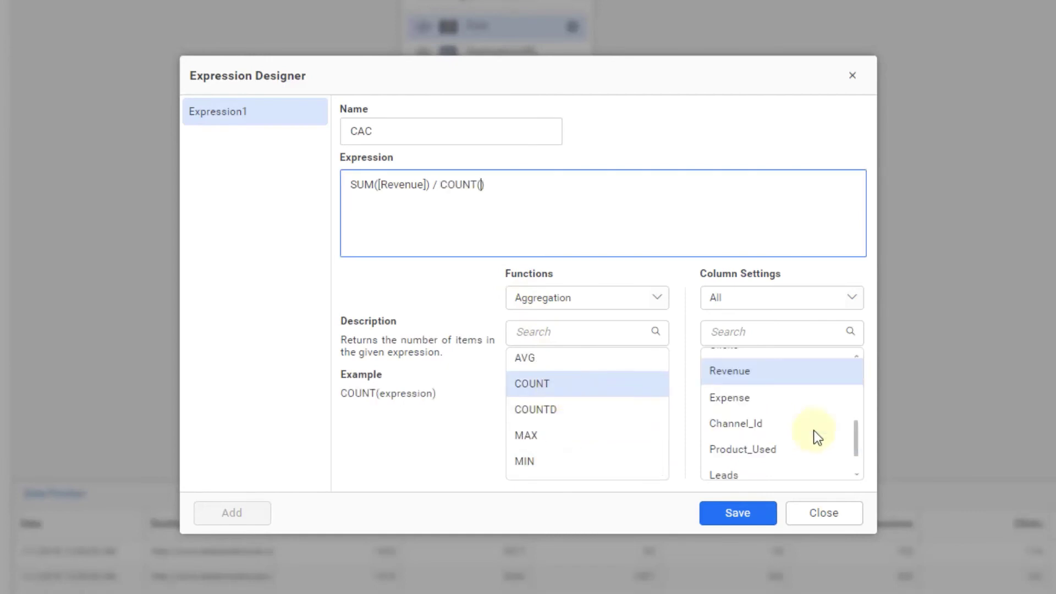
{"action": "scroll", "coordinate": [813, 430], "scroll_direction": "up", "scroll_amount": 3}
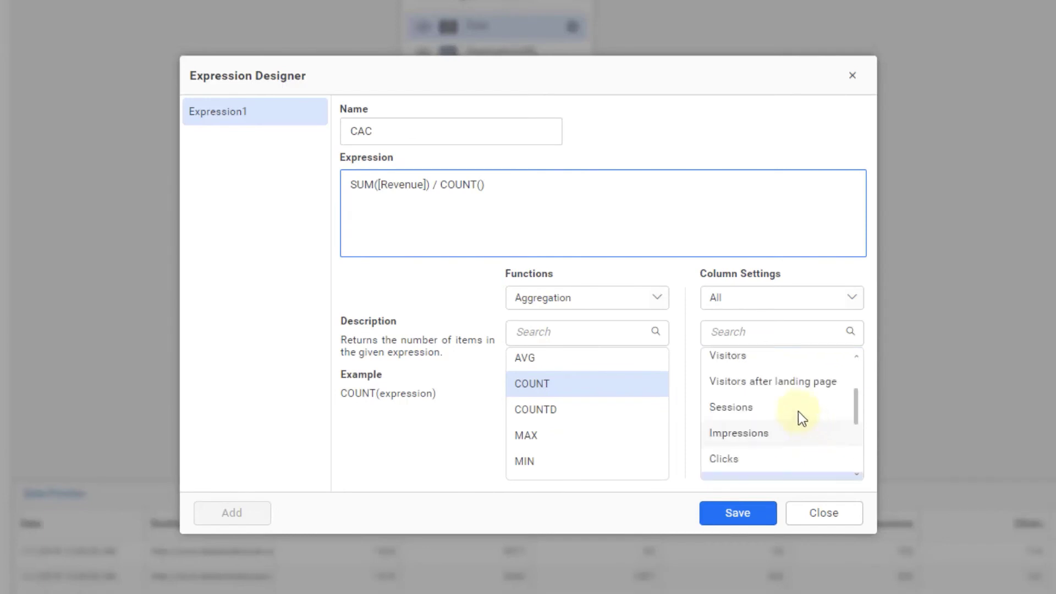
{"action": "double_click", "coordinate": [784, 358]}
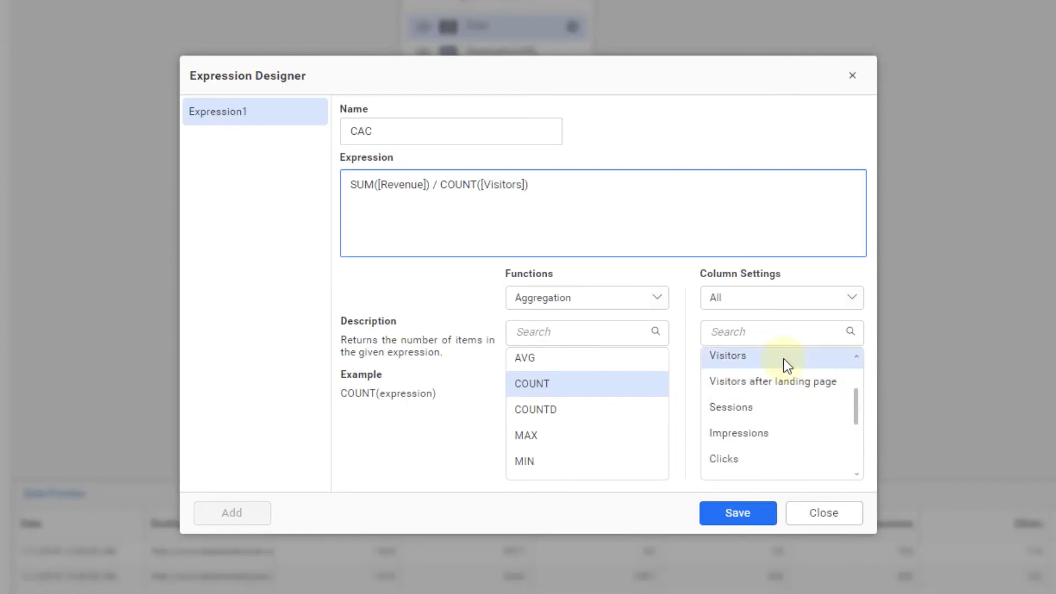
{"action": "left_click", "coordinate": [786, 366]}
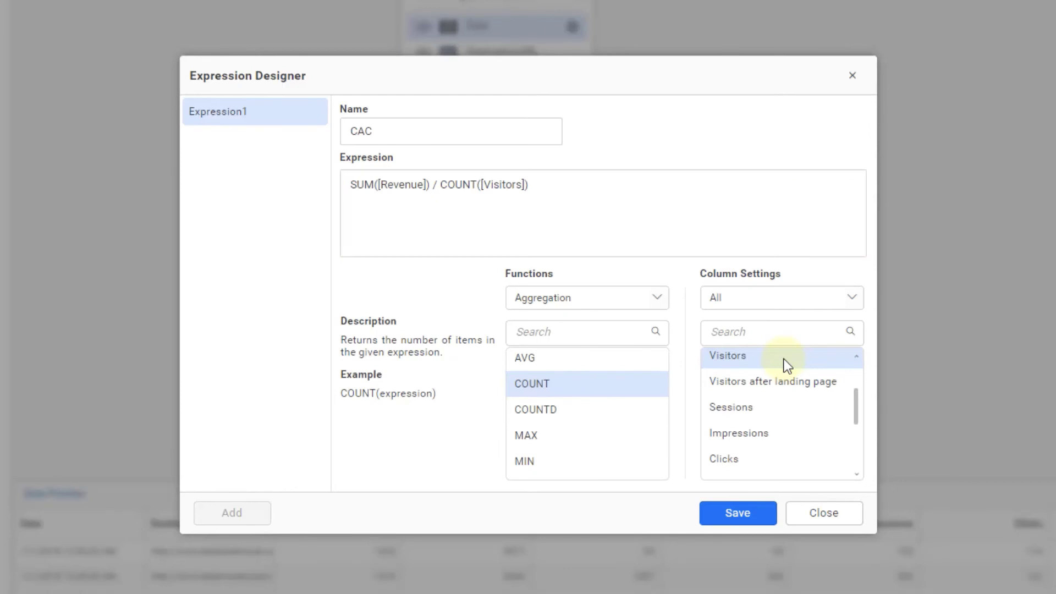
{"action": "left_click", "coordinate": [739, 513]}
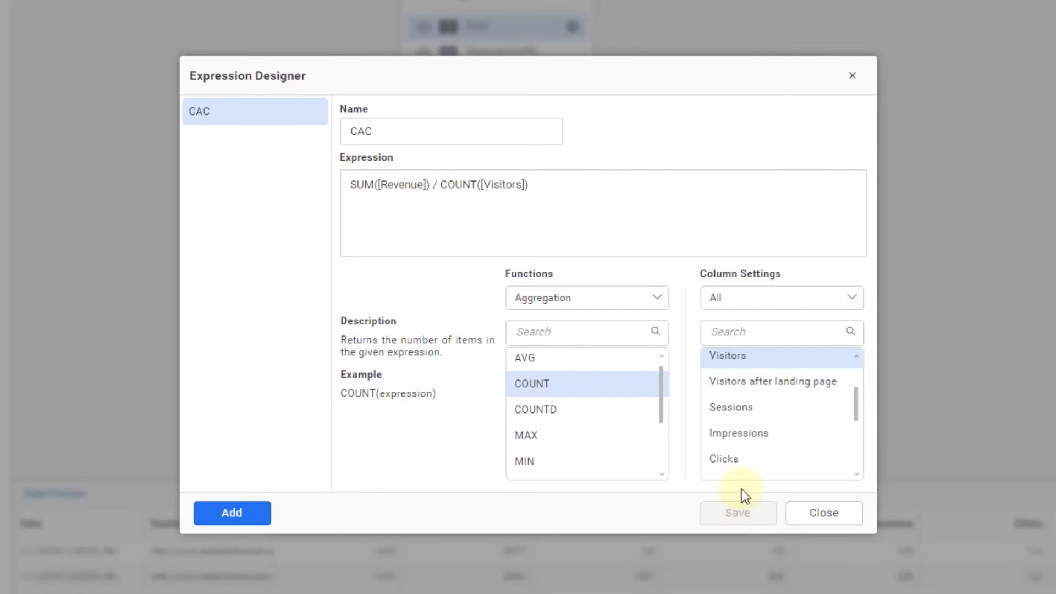
{"action": "scroll", "coordinate": [761, 427], "scroll_direction": "down", "scroll_amount": 5}
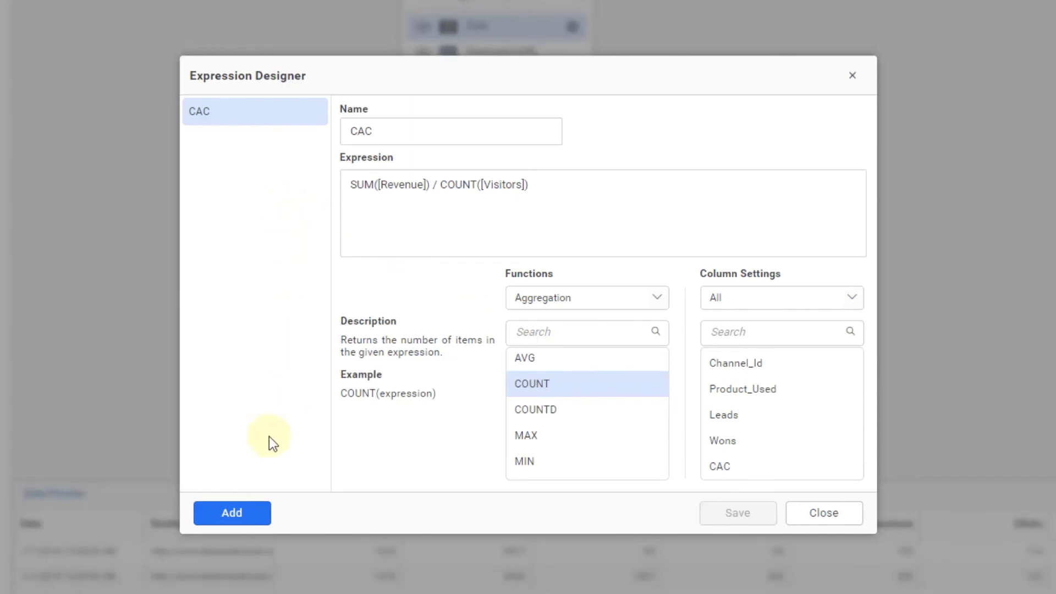
- Add another expression and name it Profit
{"action": "left_click", "coordinate": [242, 515]}
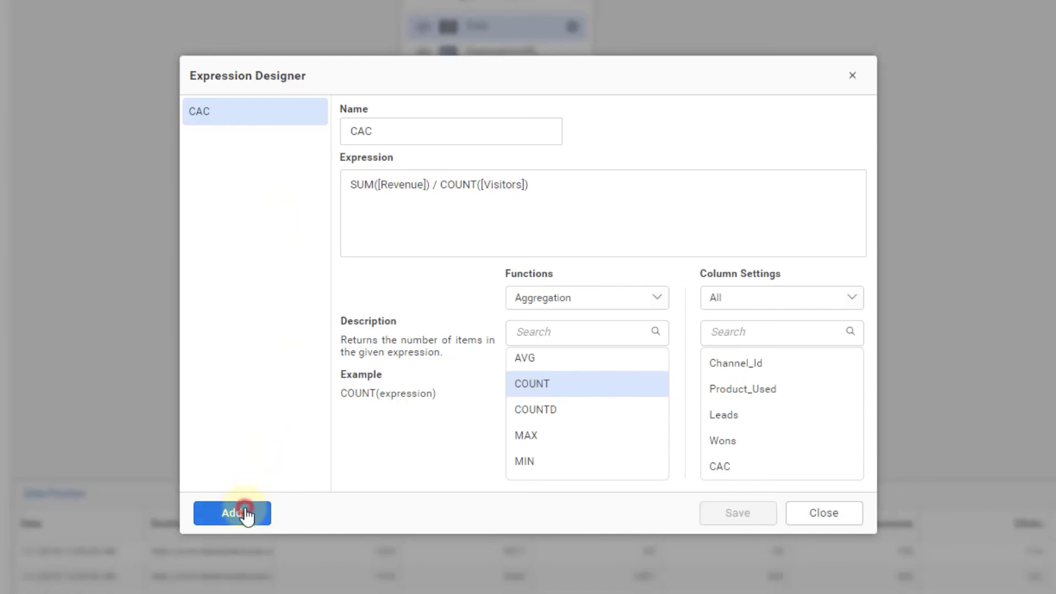
{"action": "double_click", "coordinate": [449, 135]}
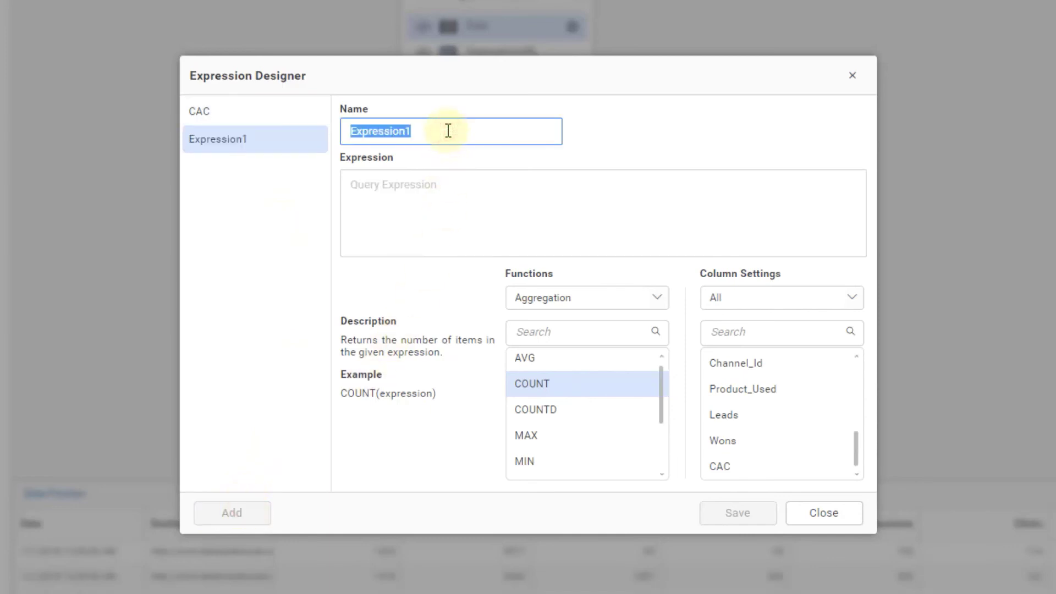
{"action": "type", "text": "Profit"}
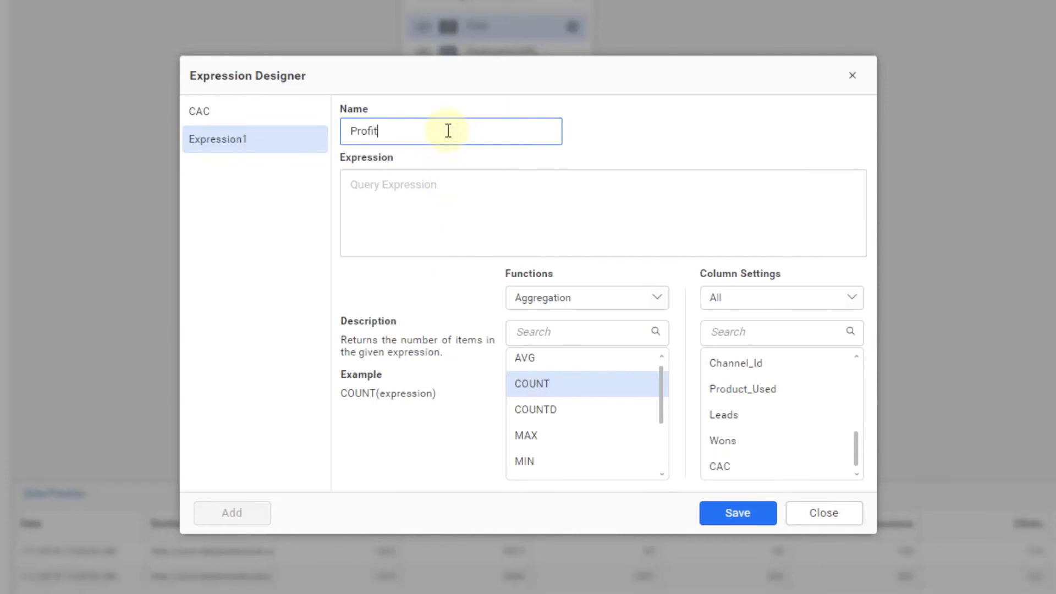
- Define the Profit expression as the Revenue column minus the Expense column and save it
{"action": "left_click", "coordinate": [448, 202]}
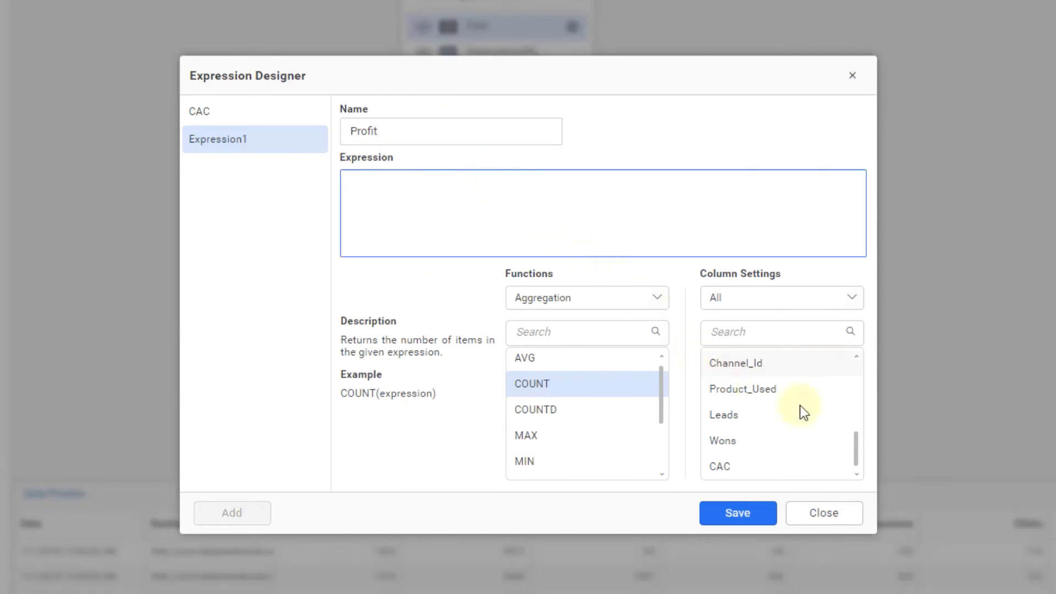
{"action": "scroll", "coordinate": [782, 429], "scroll_direction": "up", "scroll_amount": 3}
{"action": "double_click", "coordinate": [759, 451]}
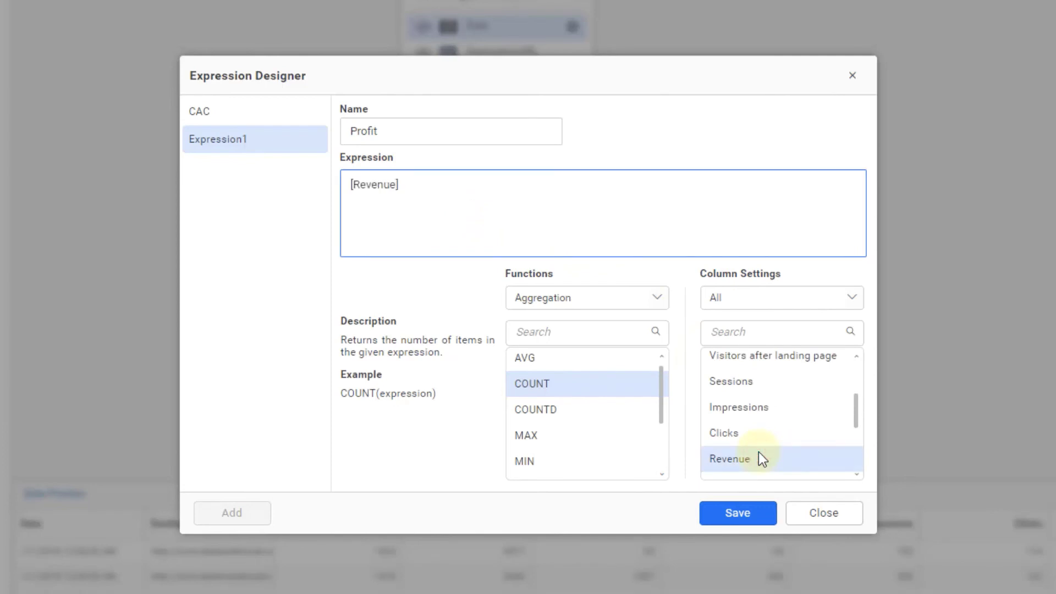
{"action": "scroll", "coordinate": [759, 447], "scroll_direction": "down", "scroll_amount": 3}
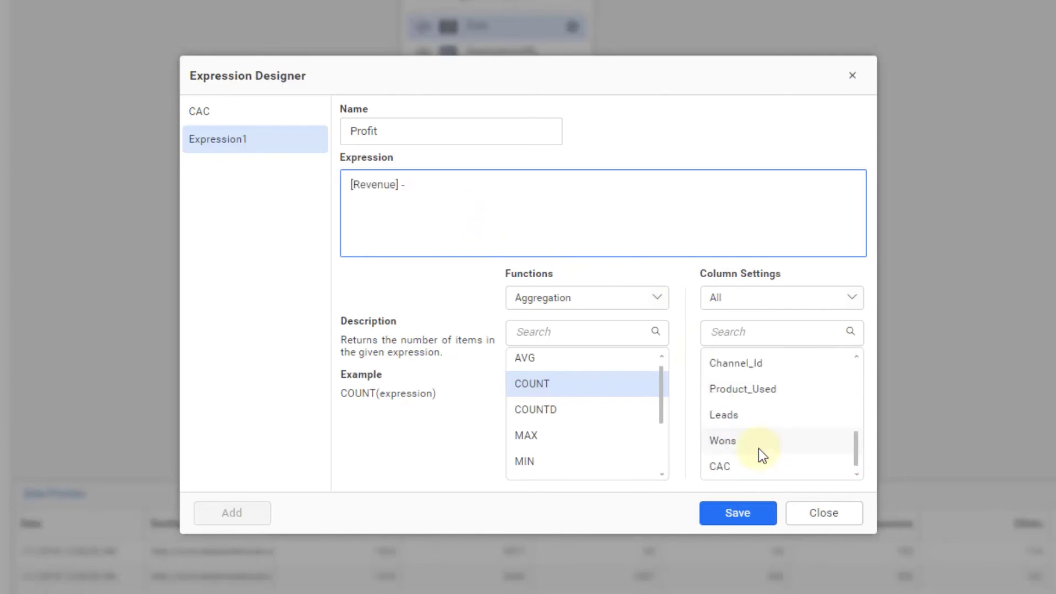
{"action": "scroll", "coordinate": [758, 447], "scroll_direction": "up", "scroll_amount": 3}
{"action": "double_click", "coordinate": [759, 445]}
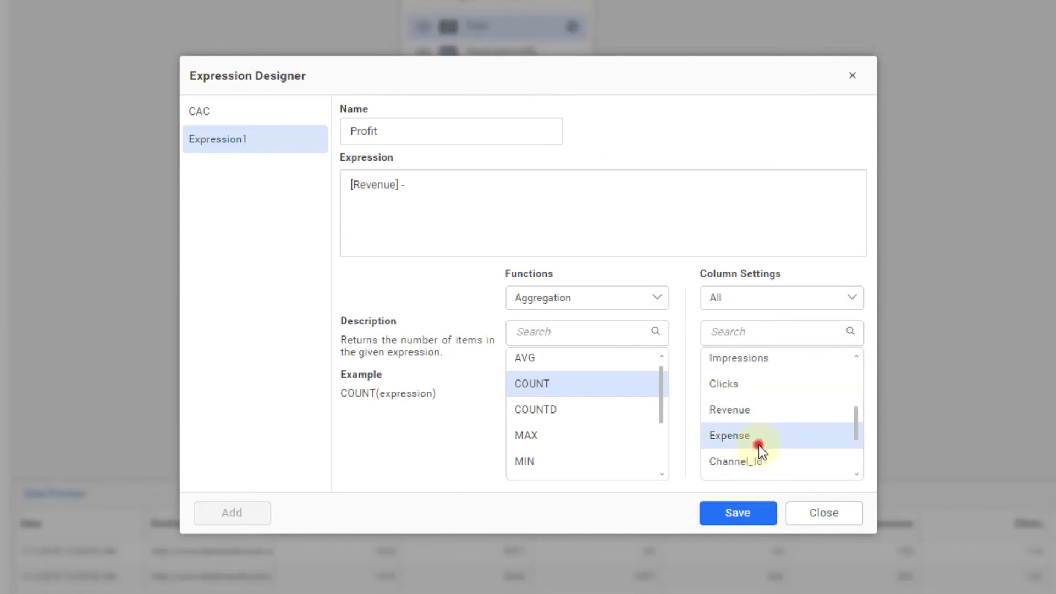
{"action": "left_click", "coordinate": [746, 515]}
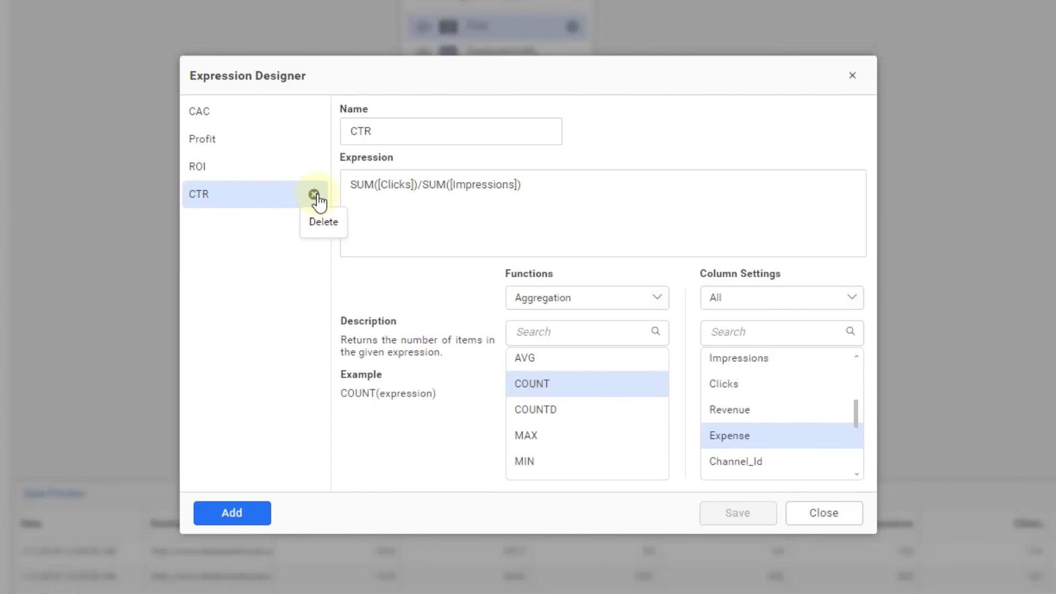
- Examine the calculated columns in the data preview and the ROI expression in the Expression Designer
{"action": "left_click", "coordinate": [793, 514]}
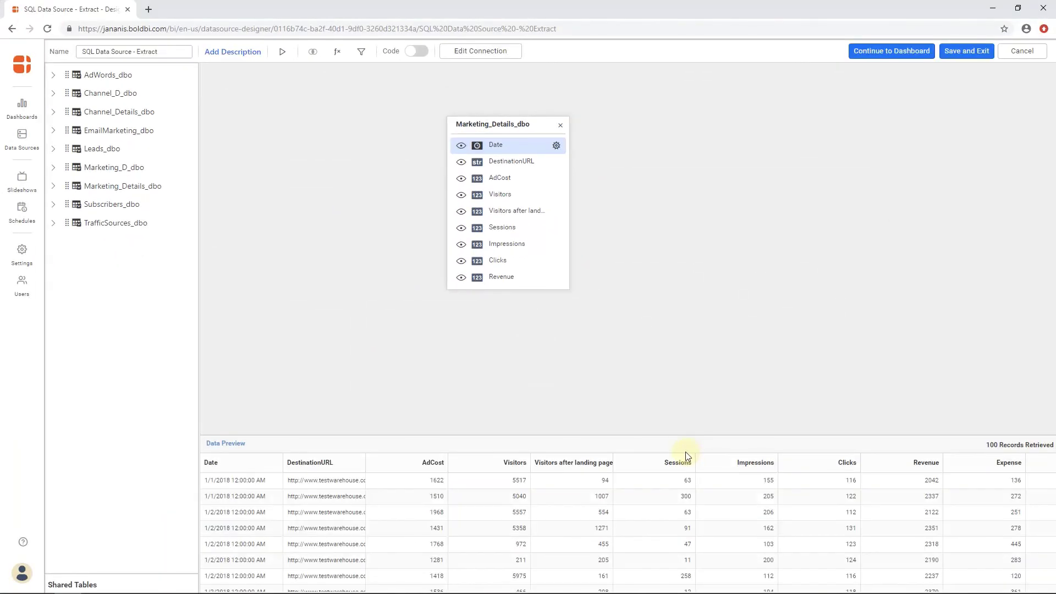
{"action": "scroll", "coordinate": [486, 573], "scroll_direction": "right", "scroll_amount": 10}
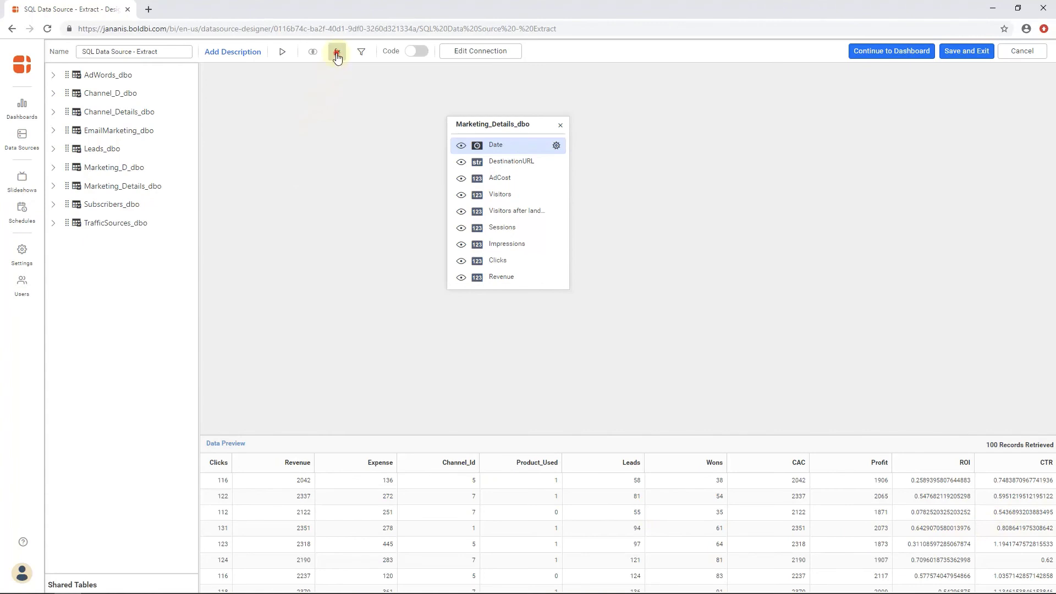
{"action": "left_click", "coordinate": [337, 53]}
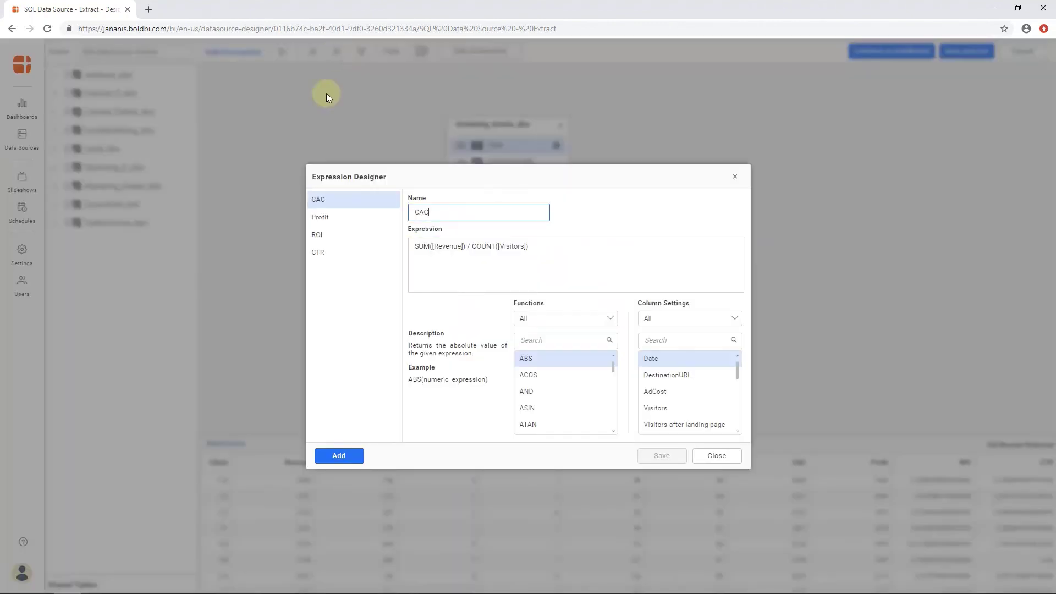
{"action": "left_click", "coordinate": [344, 236]}
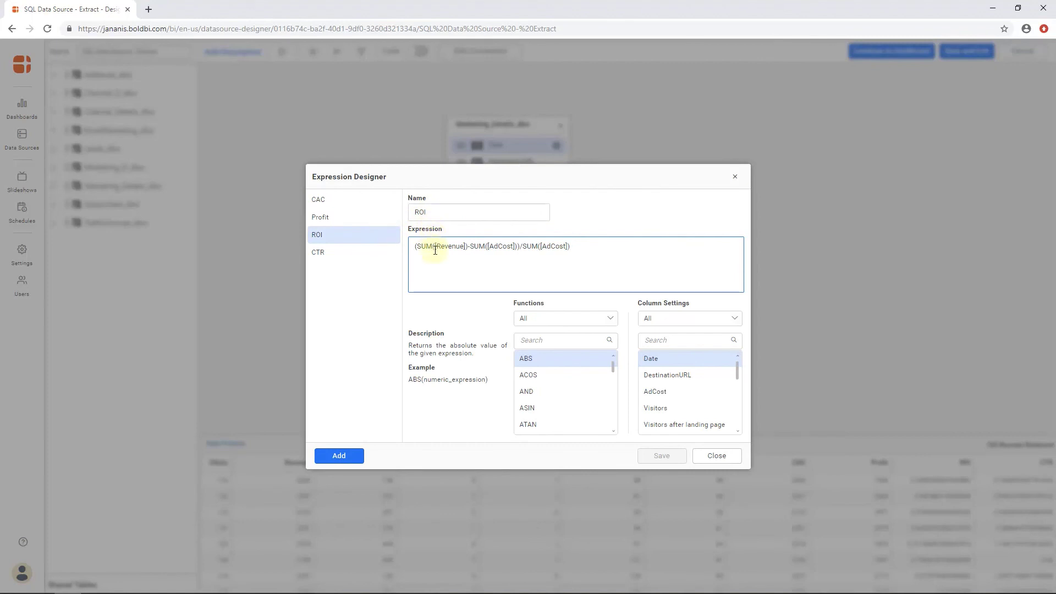
- Replace COUNT with the COUNTD aggregation function on Visitors in the CAC expression, save it and close the Expression Designer
{"action": "left_click", "coordinate": [352, 205]}
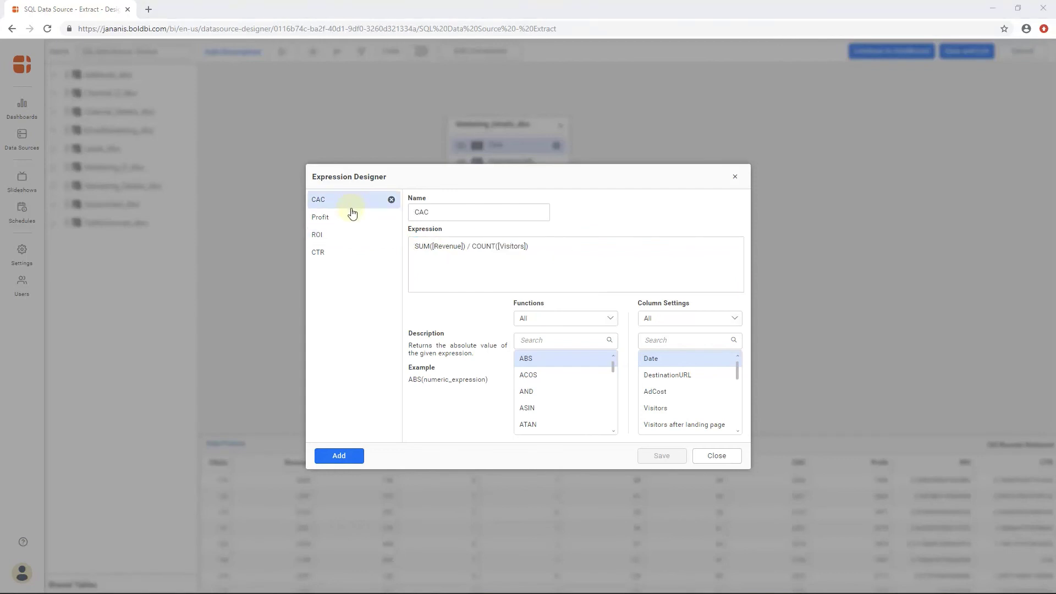
{"action": "double_click", "coordinate": [491, 246]}
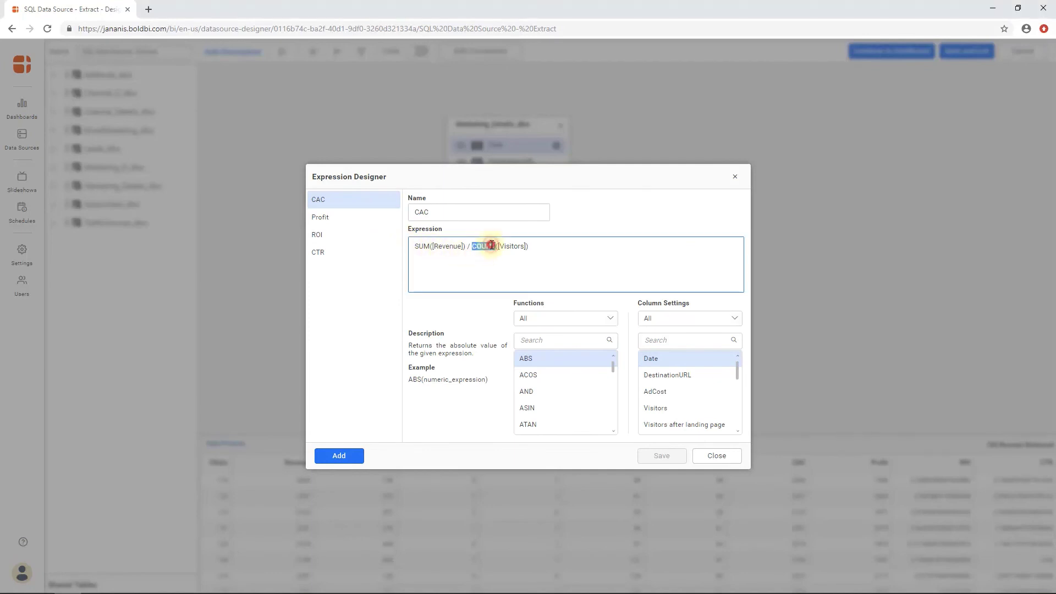
{"action": "key", "text": "BackSpace"}
{"action": "left_click", "coordinate": [536, 320]}
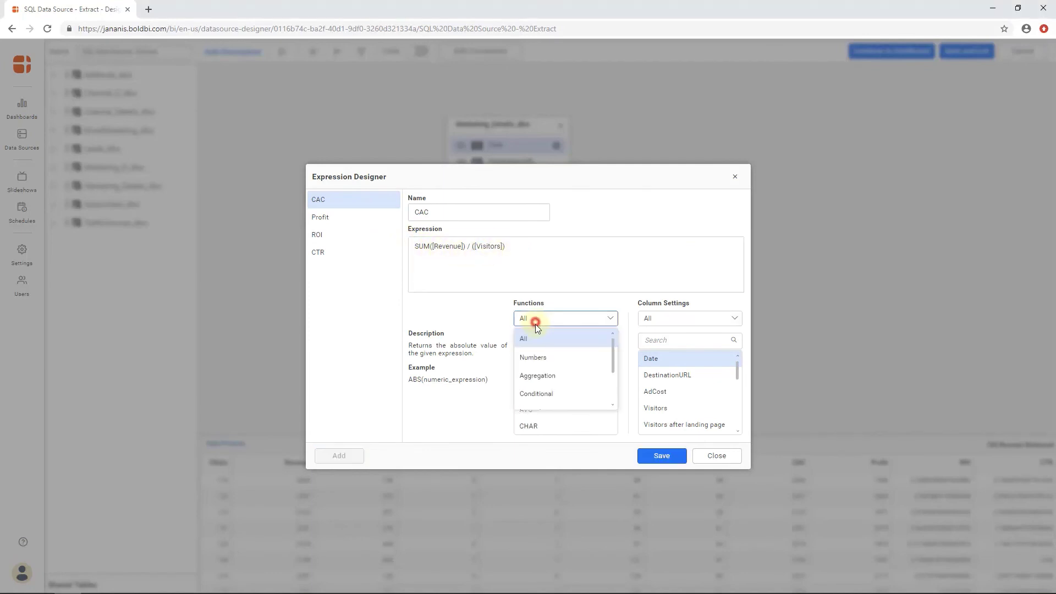
{"action": "left_click", "coordinate": [537, 376]}
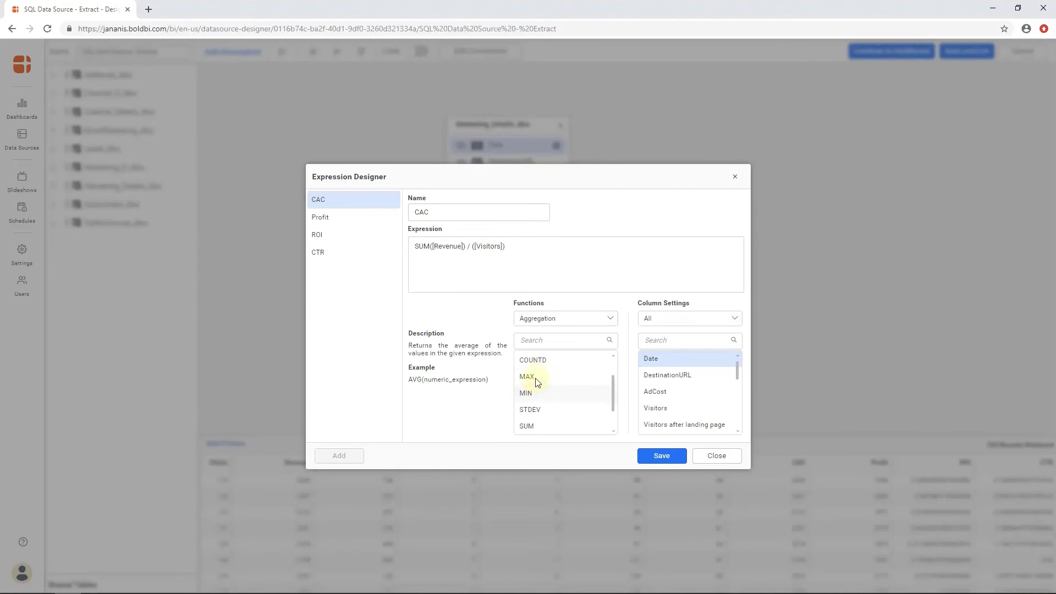
{"action": "left_click", "coordinate": [536, 359]}
{"action": "double_click", "coordinate": [536, 358]}
{"action": "key", "text": "BackSpace"}
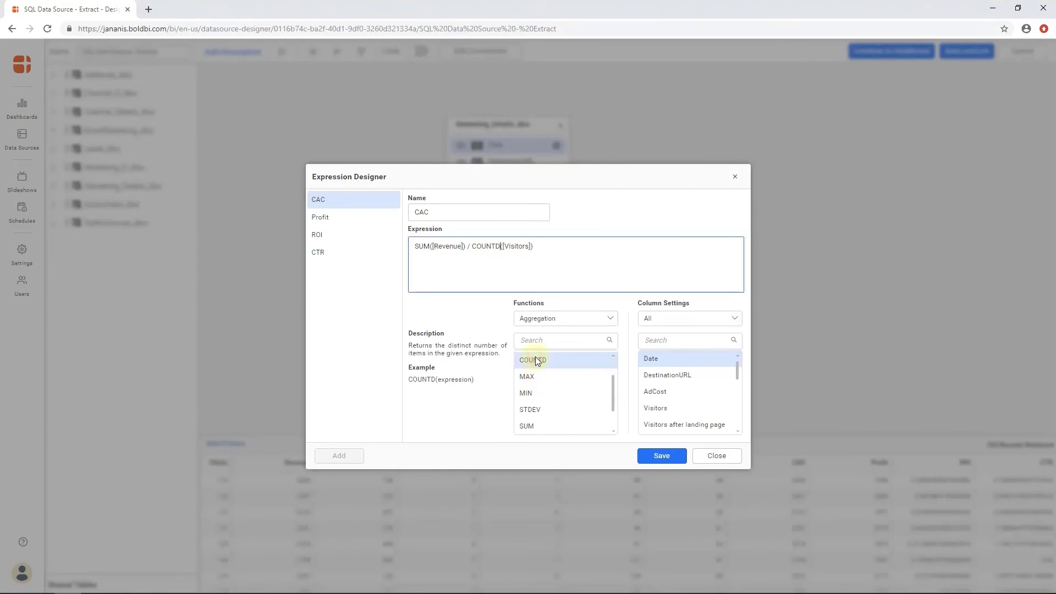
{"action": "left_click", "coordinate": [650, 427]}
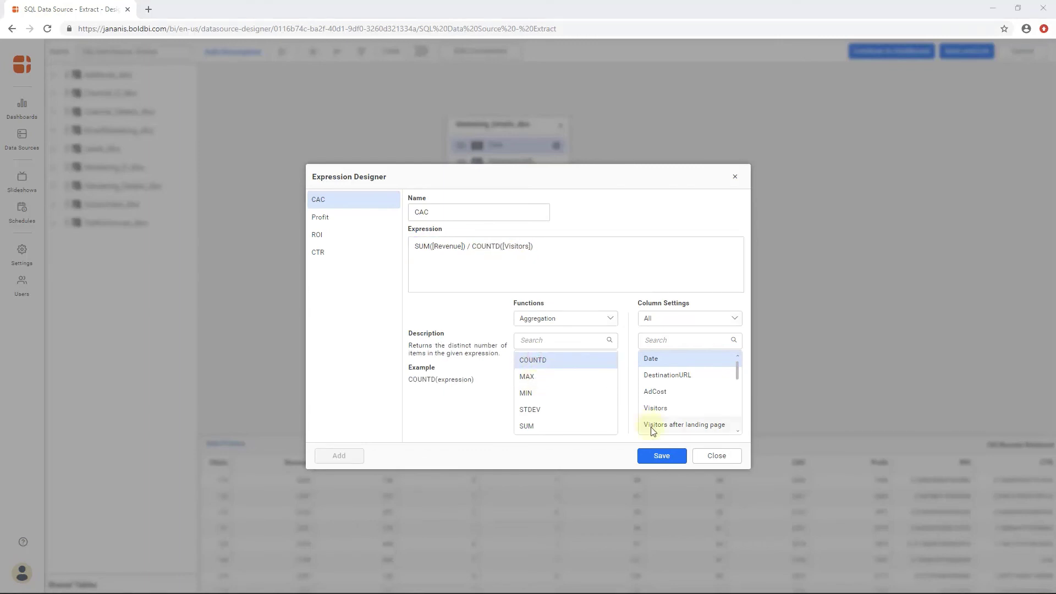
{"action": "left_click", "coordinate": [659, 456]}
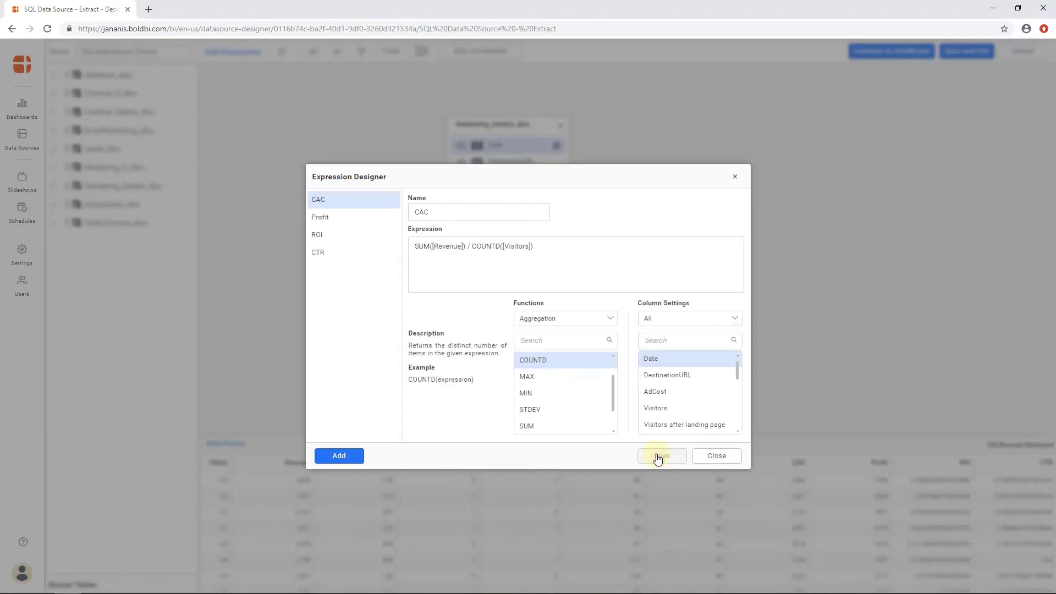
{"action": "left_click", "coordinate": [706, 457]}
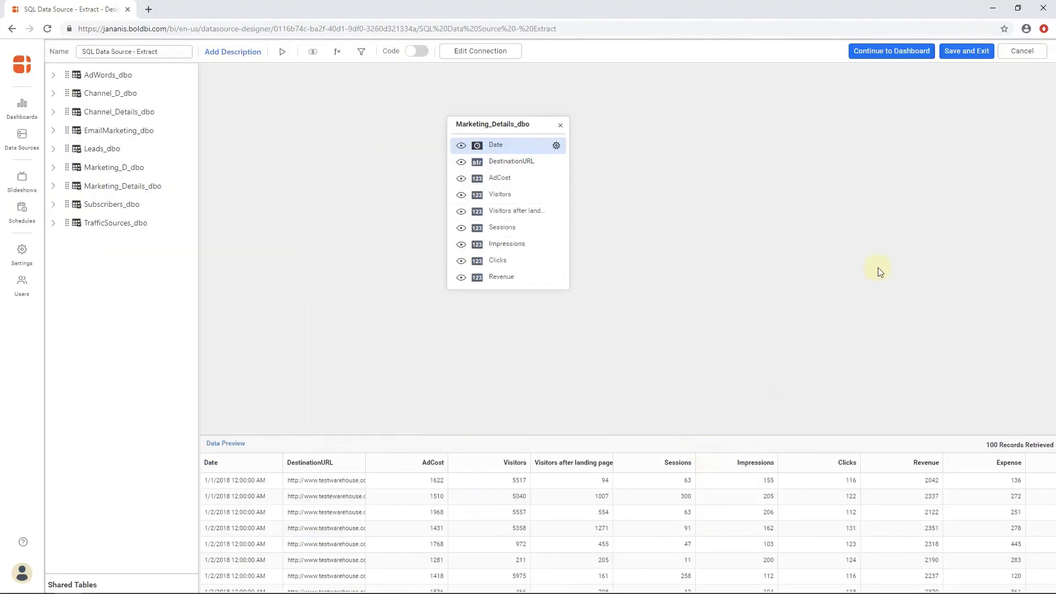
- Save and exit the data source, and create a new dashboard from SQL Data Source - Extract
{"action": "left_click", "coordinate": [964, 52]}
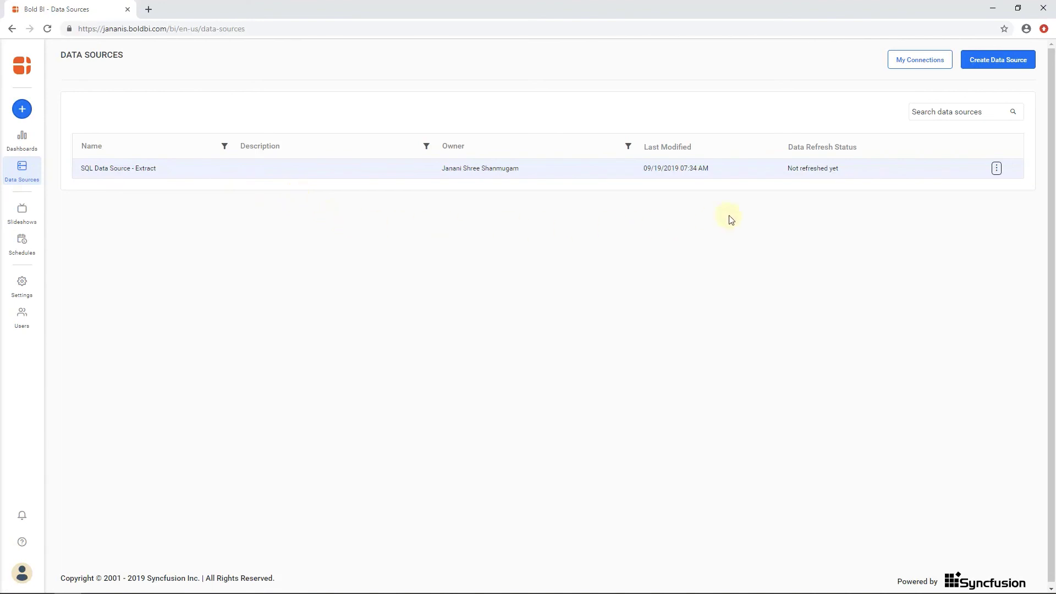
{"action": "left_click", "coordinate": [998, 169]}
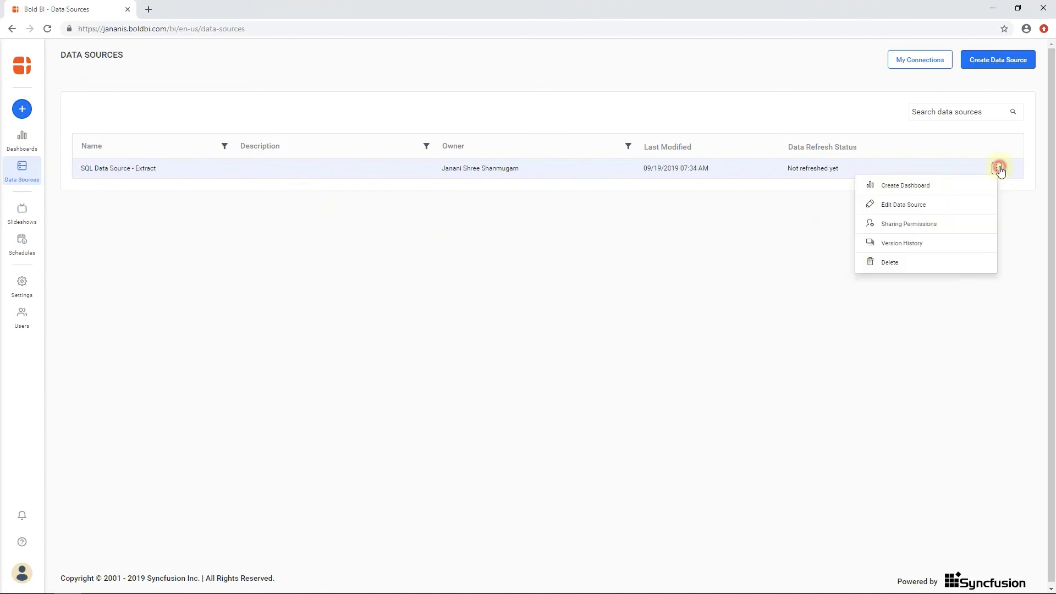
{"action": "left_click", "coordinate": [955, 186]}
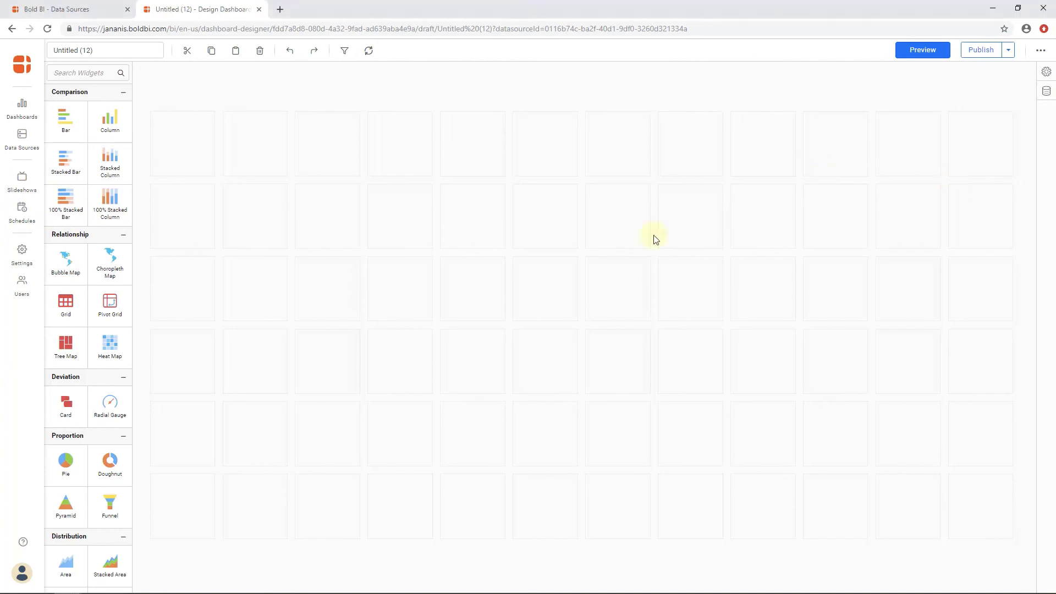
- Place a Combo Box filter widget in the upper-left cells of the dashboard canvas and open its properties
{"action": "scroll", "coordinate": [117, 290], "scroll_direction": "down", "scroll_amount": 2}
{"action": "scroll", "coordinate": [118, 290], "scroll_direction": "down", "scroll_amount": 3}
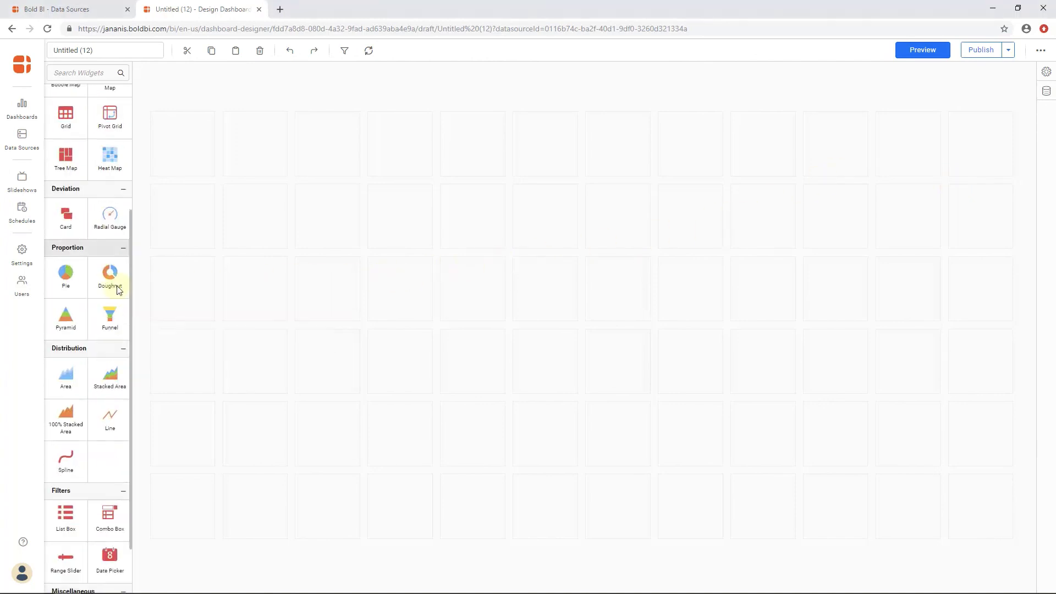
{"action": "left_click_drag", "start_coordinate": [97, 472], "coordinate": [351, 168]}
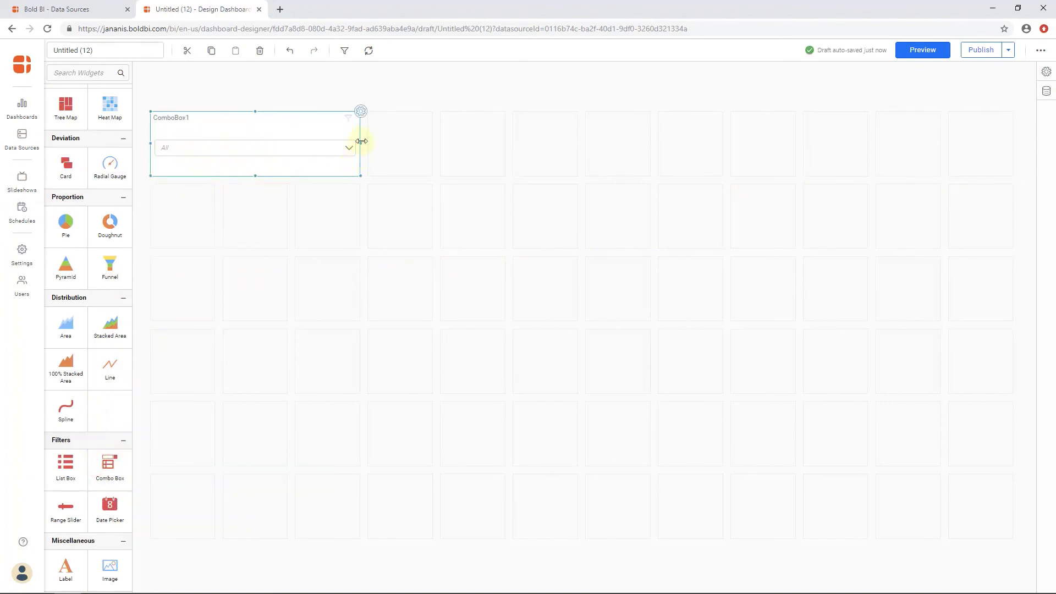
{"action": "left_click", "coordinate": [362, 113]}
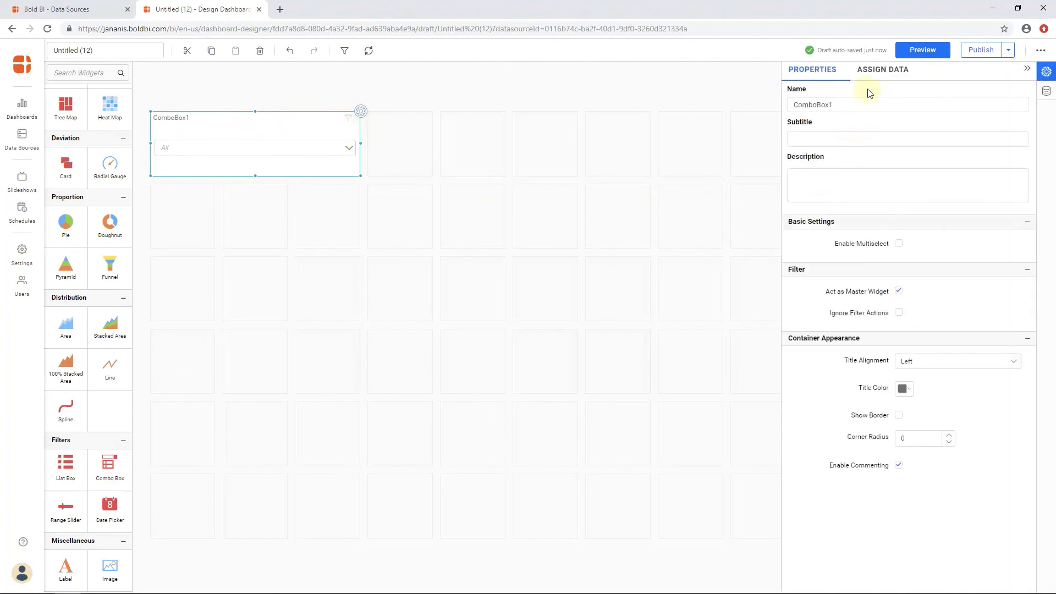
- Assign the Clicks measure as the Combo Box's column, check its list of values and return to the widget's properties
{"action": "left_click", "coordinate": [874, 73]}
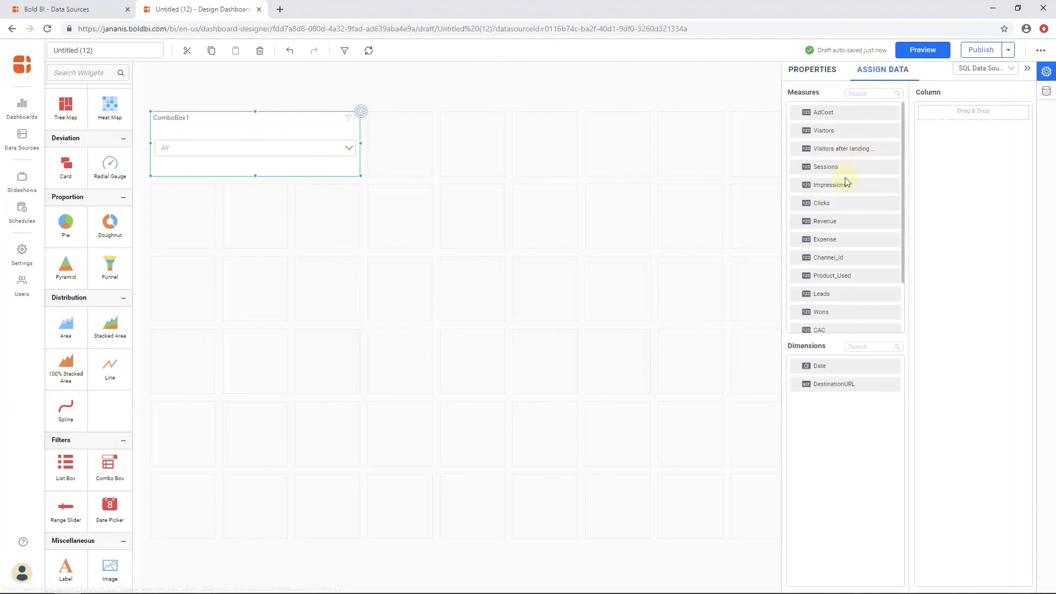
{"action": "left_click_drag", "start_coordinate": [829, 206], "coordinate": [942, 128]}
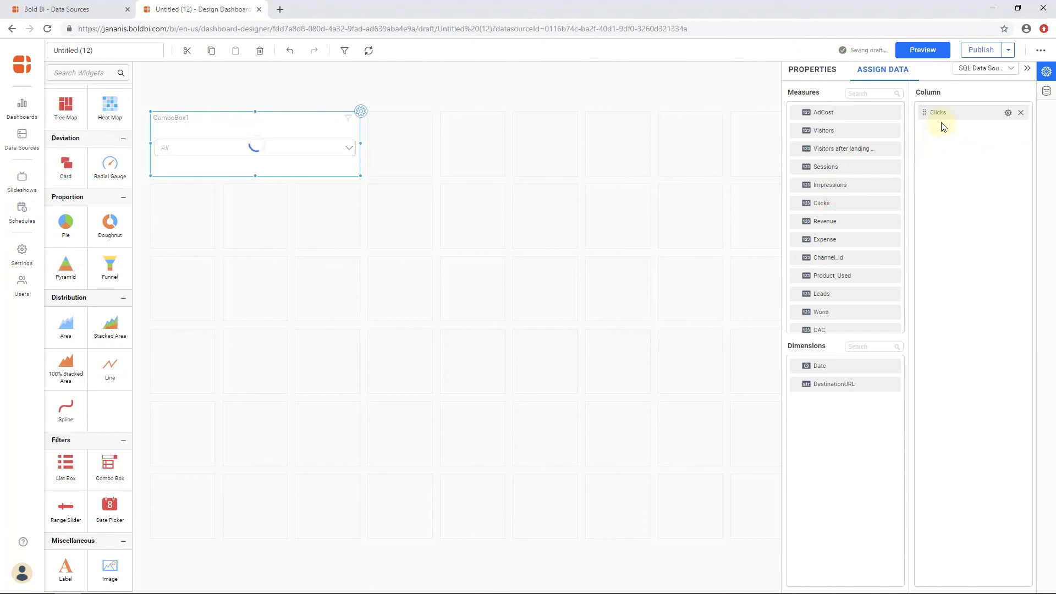
{"action": "left_click", "coordinate": [344, 150]}
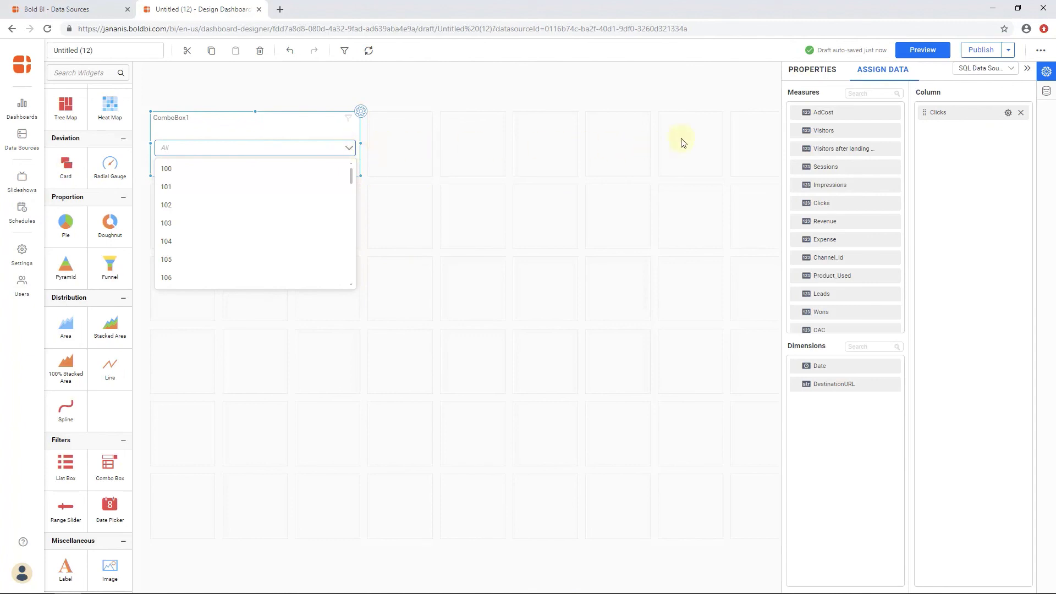
{"action": "left_click", "coordinate": [807, 76]}
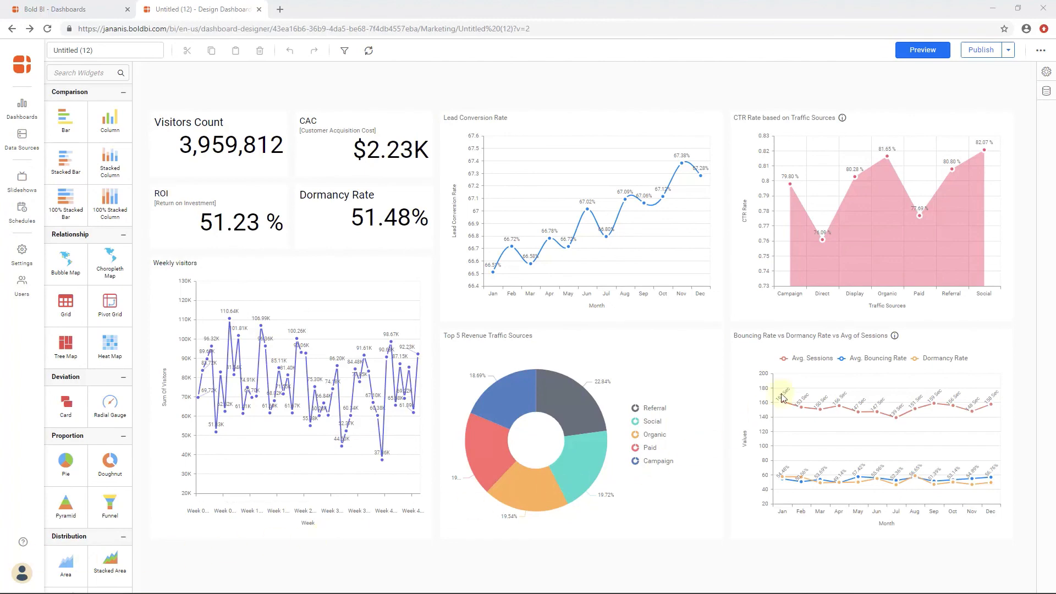
- Preview the finished marketing dashboard, close the preview, publish the dashboard and choose to view the published version
{"action": "left_click", "coordinate": [930, 50]}
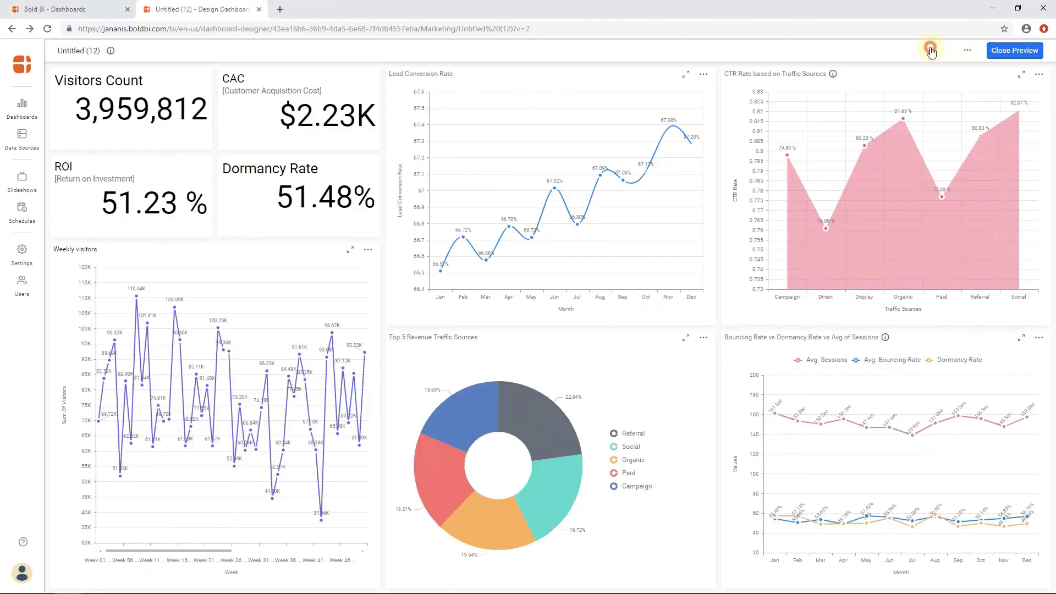
{"action": "left_click", "coordinate": [1018, 51]}
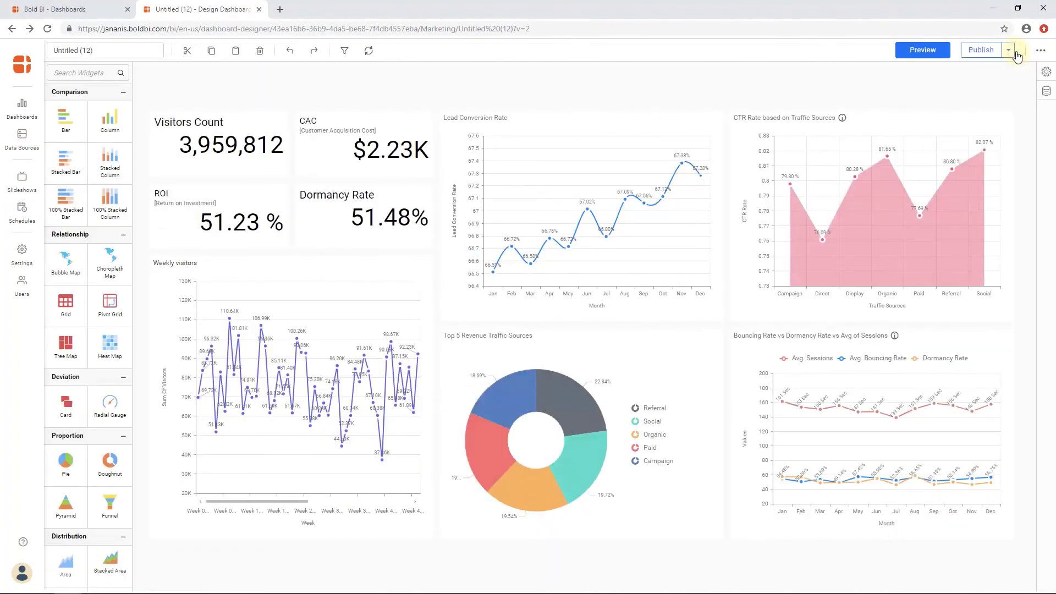
{"action": "left_click", "coordinate": [983, 51]}
{"action": "left_click", "coordinate": [551, 363]}
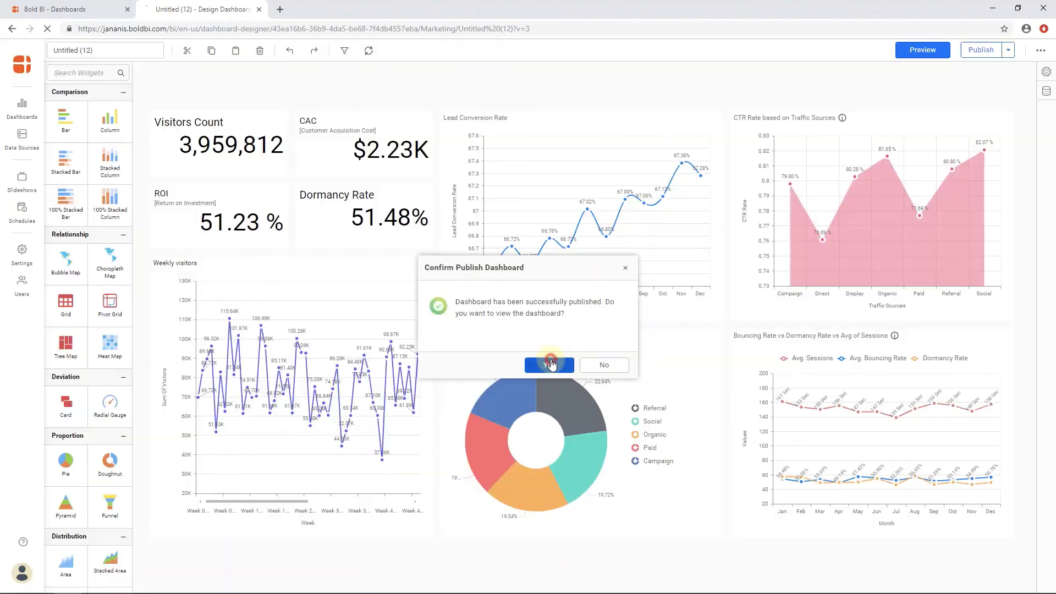